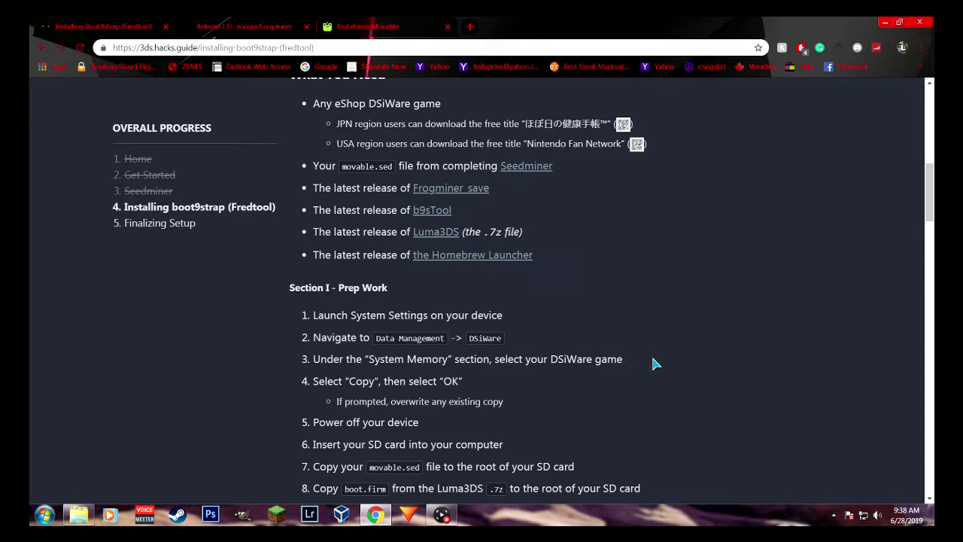
scroll(654, 363, down, 3)
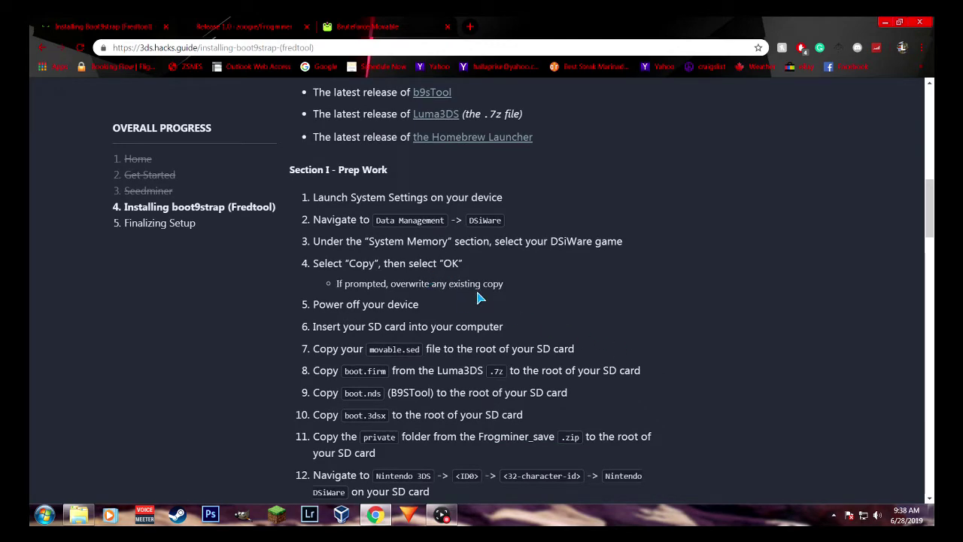
scroll(475, 285, down, 1)
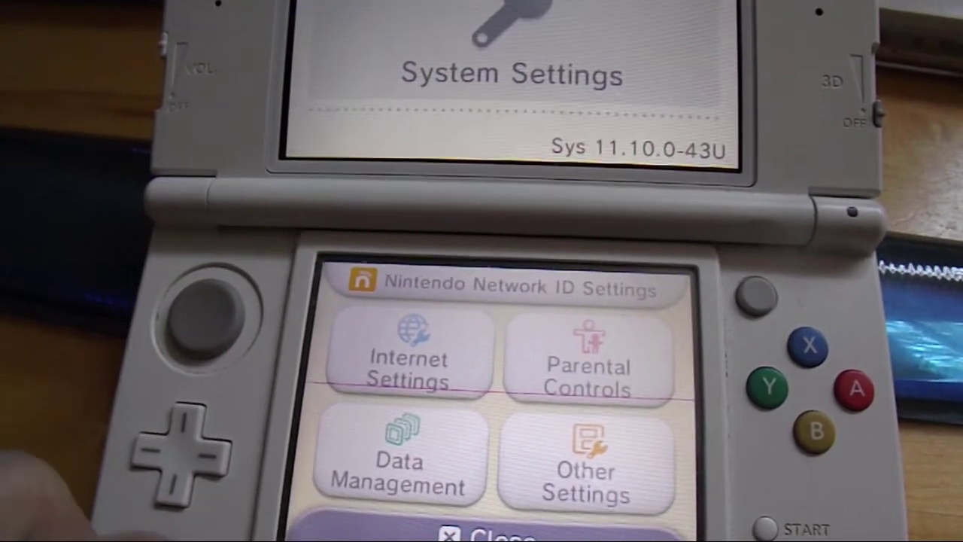
click(399, 455)
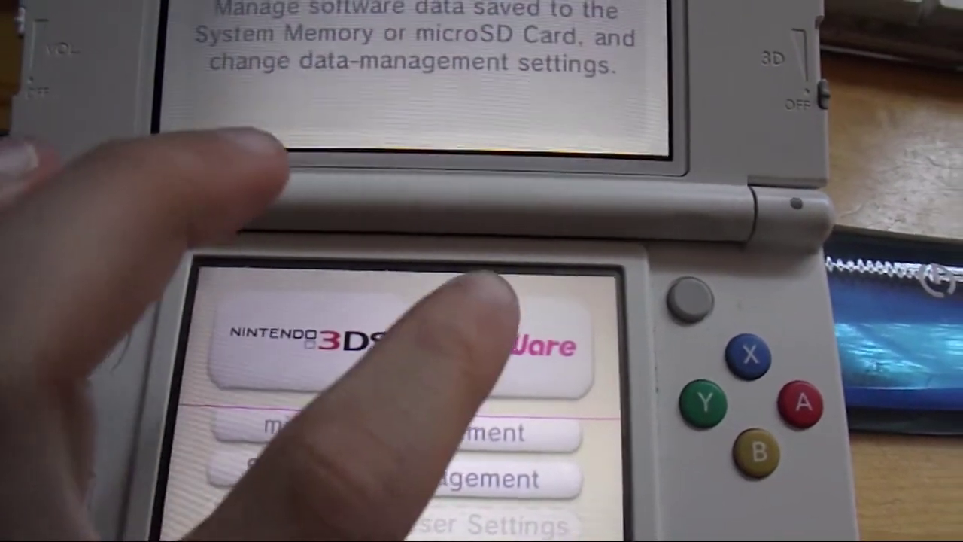
click(553, 334)
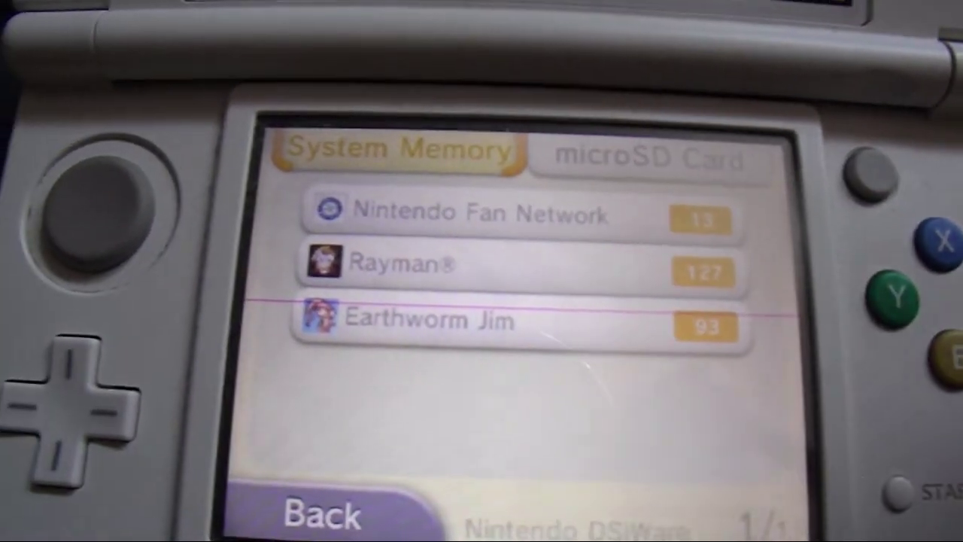
click(650, 156)
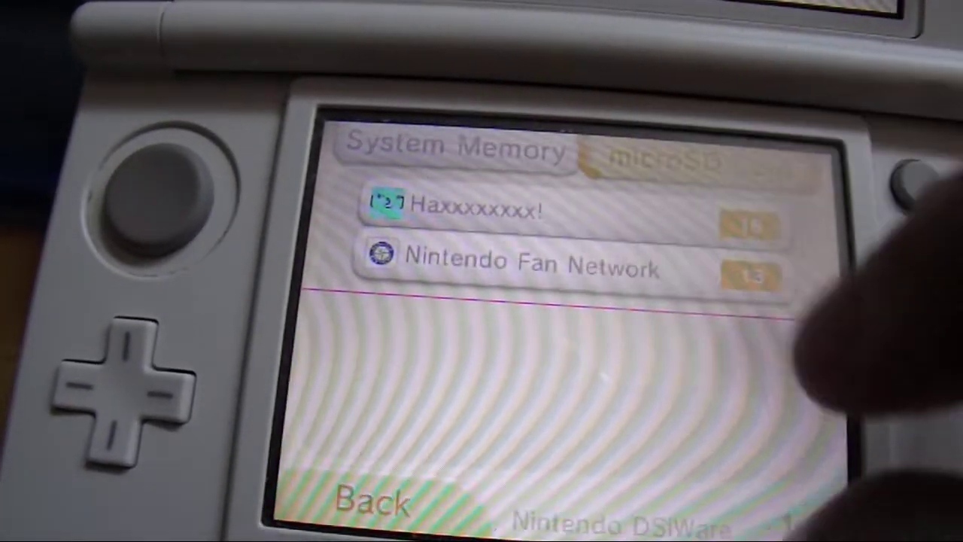
key(b)
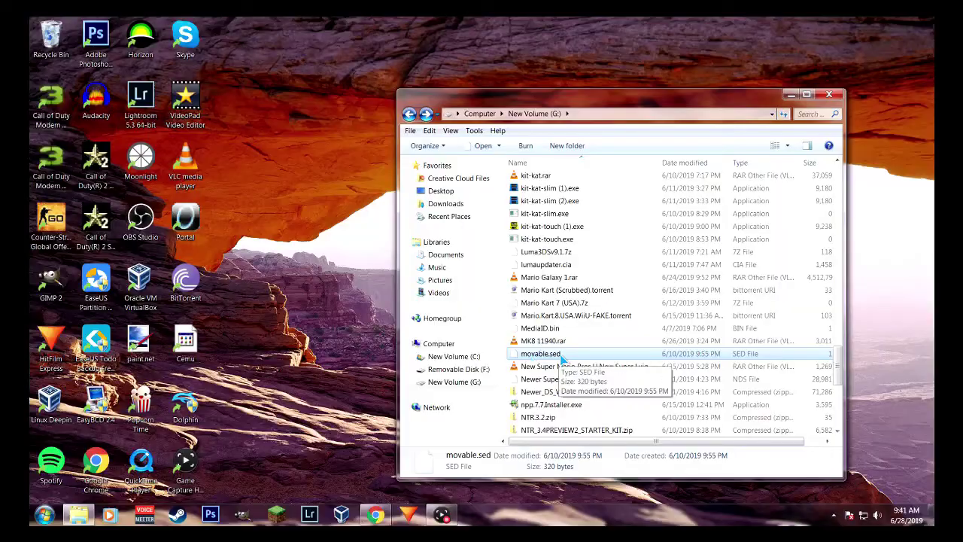
Copy movable.sed from New Volume (G:) to the root of Removable Disk (F:).
right_click(560, 357)
click(606, 297)
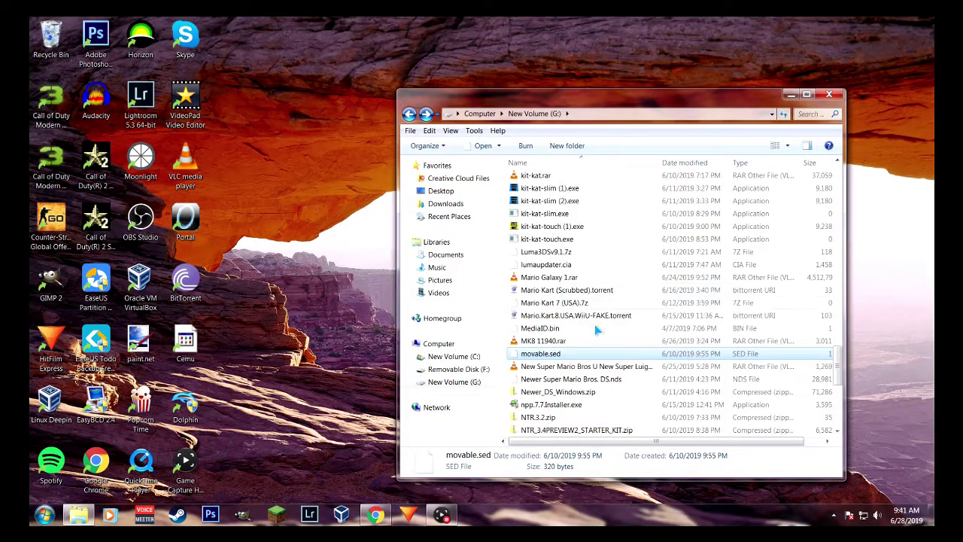
click(458, 368)
right_click(599, 317)
click(639, 385)
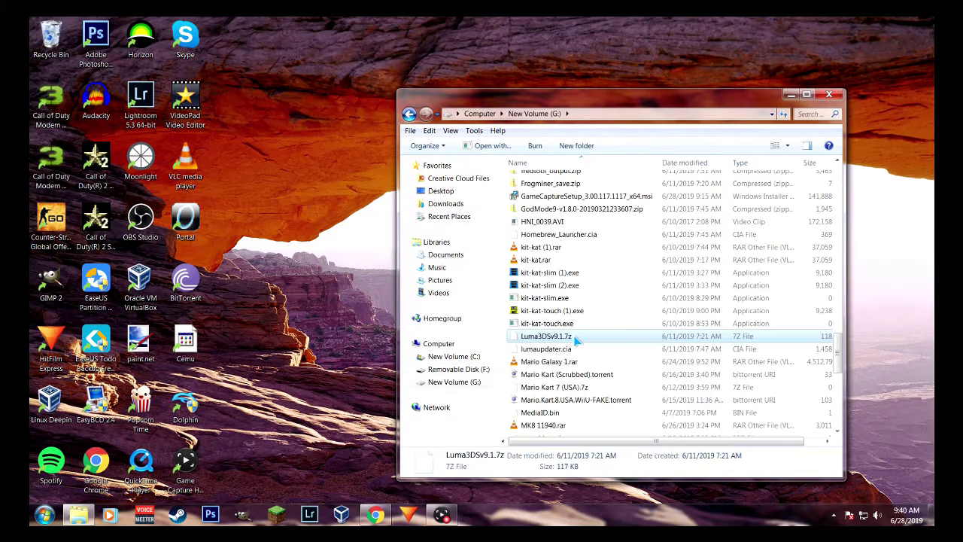
right_click(574, 339)
mouse_move(600, 343)
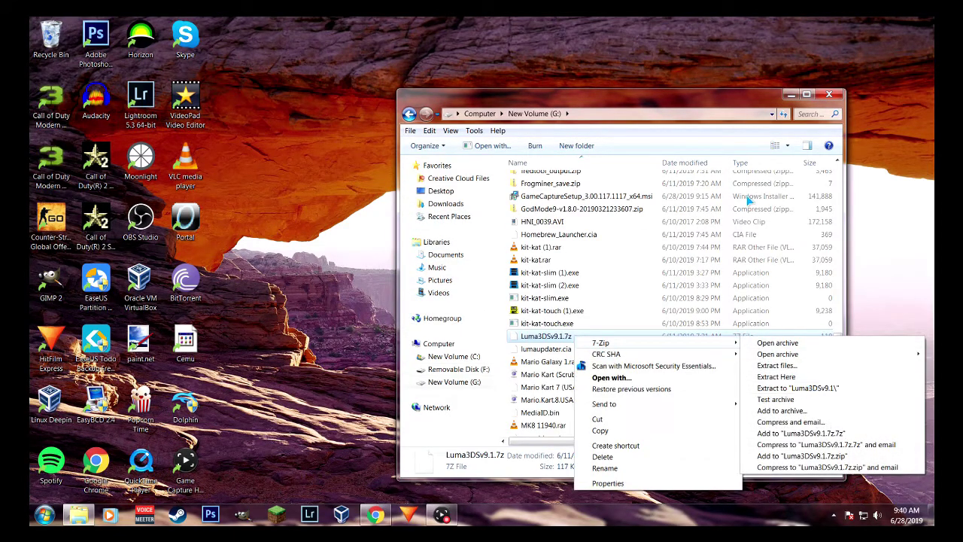
click(728, 111)
Copy boot.firm from the Luma3DSv9.1 folder on New Volume (G:) to the root of Removable Disk (F:).
drag(835, 374, 855, 209)
double_click(578, 199)
click(578, 199)
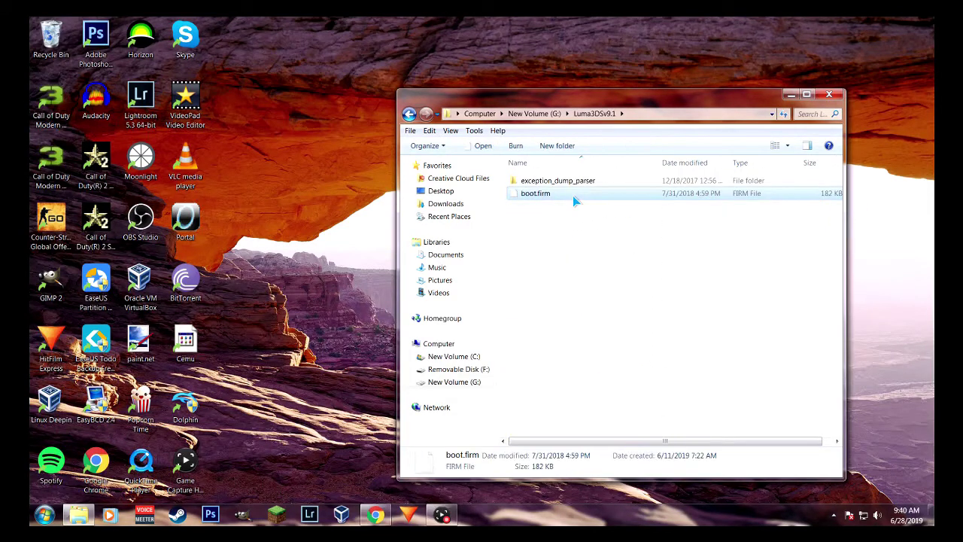
right_click(578, 199)
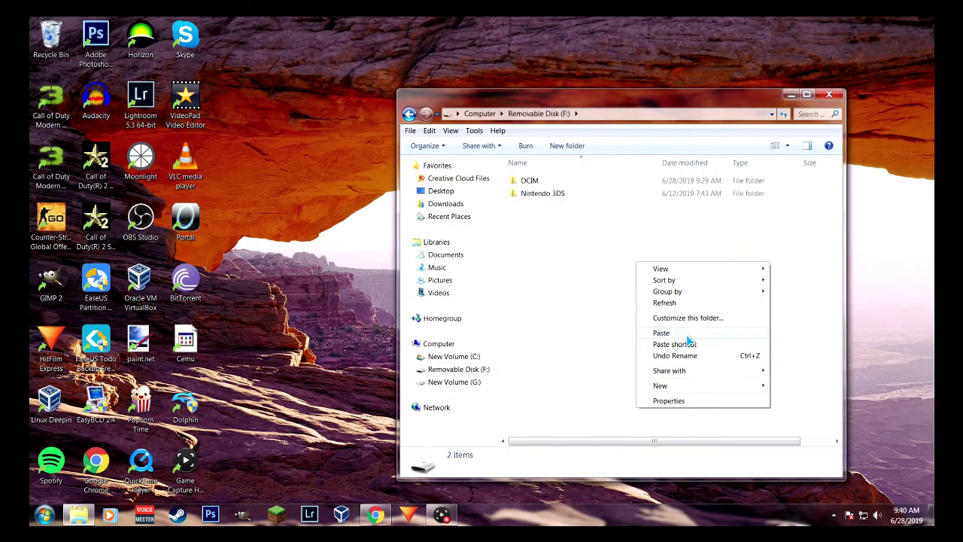
click(686, 333)
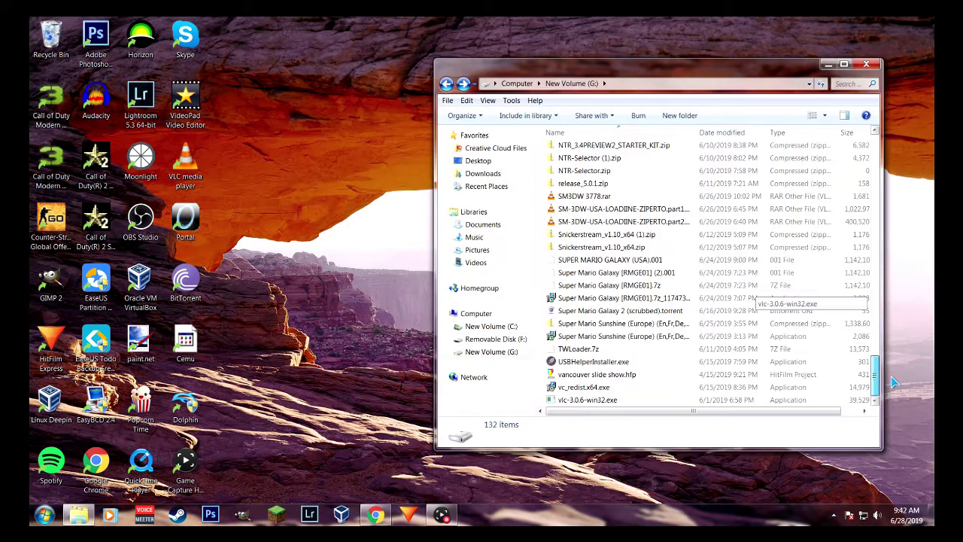
scroll(892, 382, up, 1)
click(598, 214)
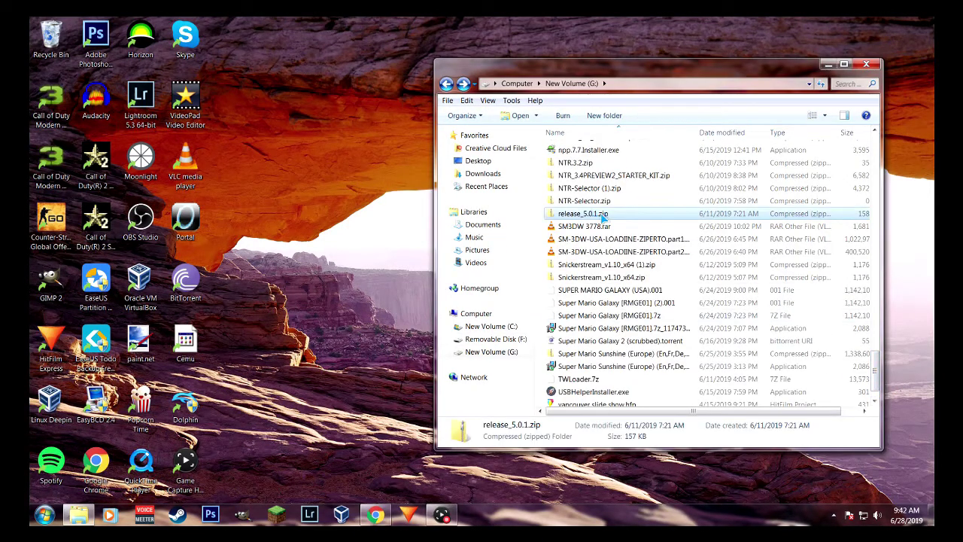
right_click(603, 216)
mouse_move(627, 258)
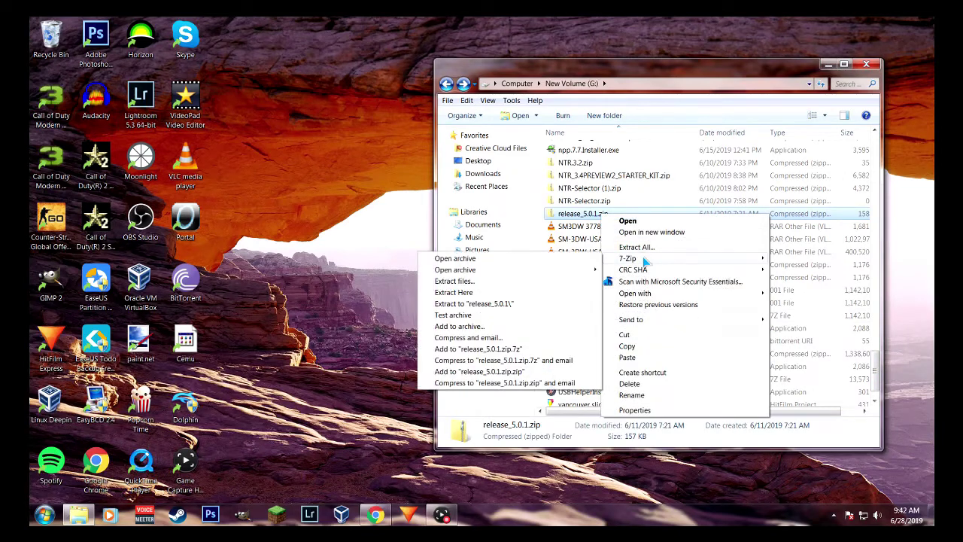
click(507, 269)
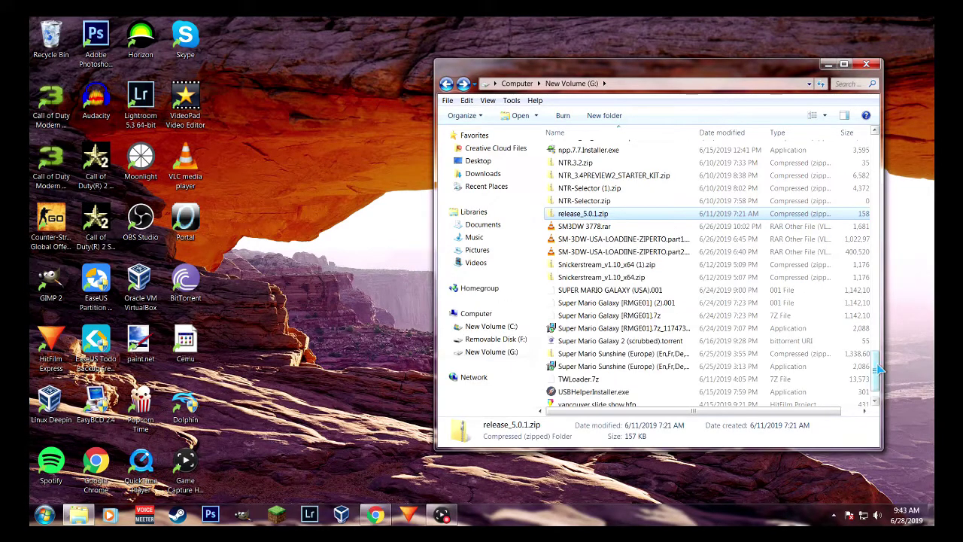
Copy boot.nds from the release_5.0.1 folder on New Volume (G:) to the root of Removable Disk (F:).
scroll(872, 369, up, 10)
double_click(605, 154)
right_click(606, 154)
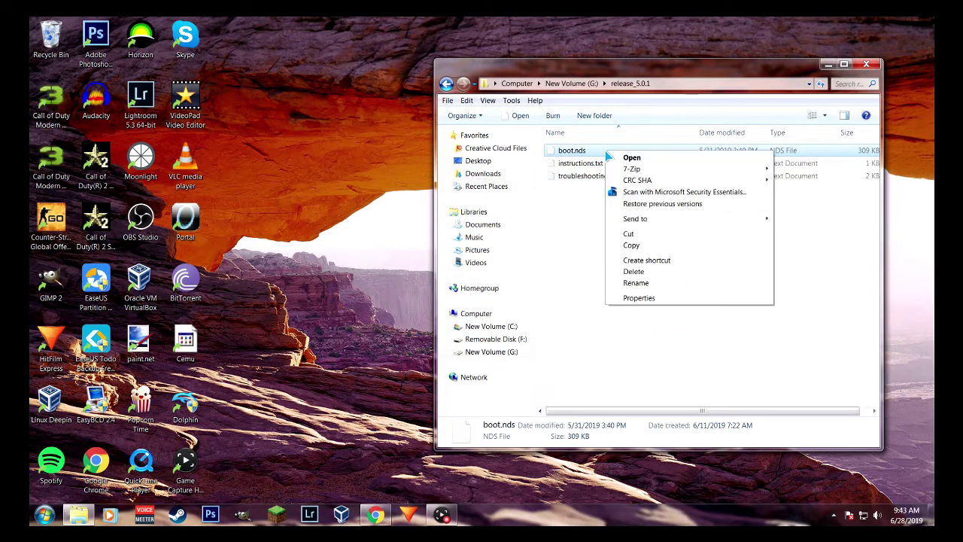
click(631, 245)
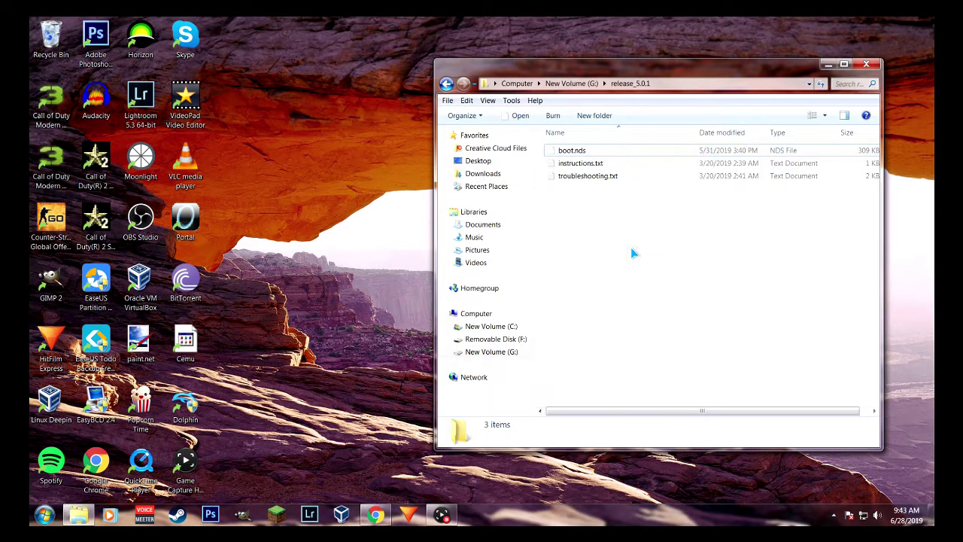
click(518, 340)
right_click(607, 289)
click(634, 355)
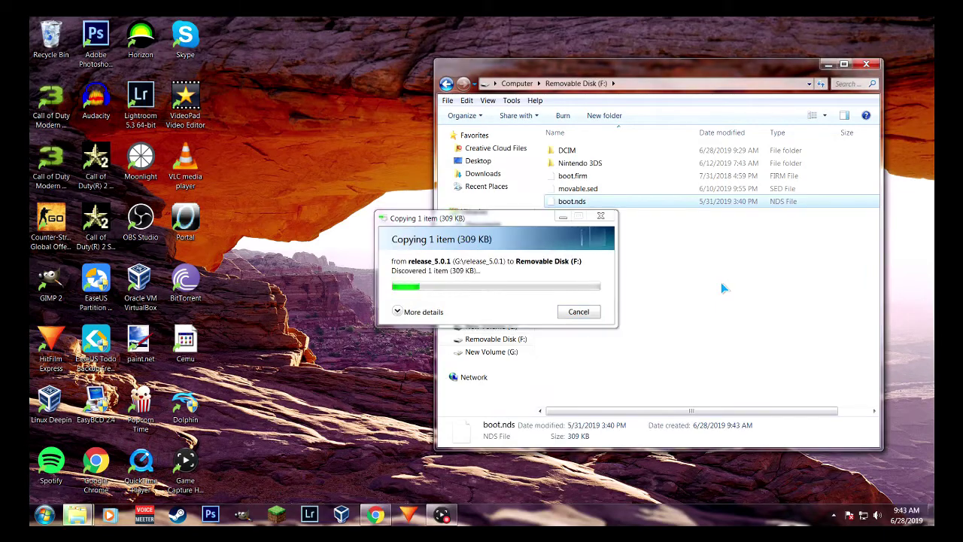
Paste the copied boot.3dsx file into the root of Removable Disk (F:).
click(722, 285)
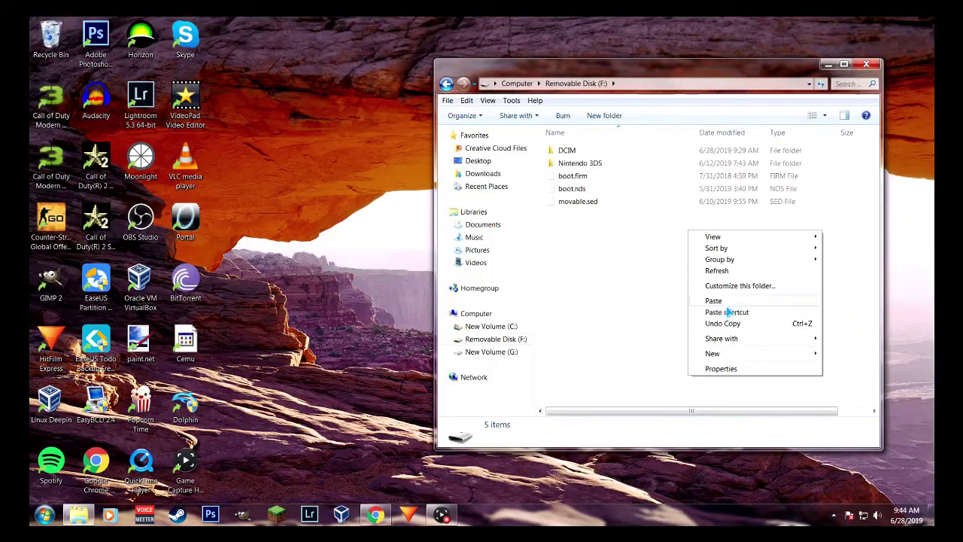
click(726, 302)
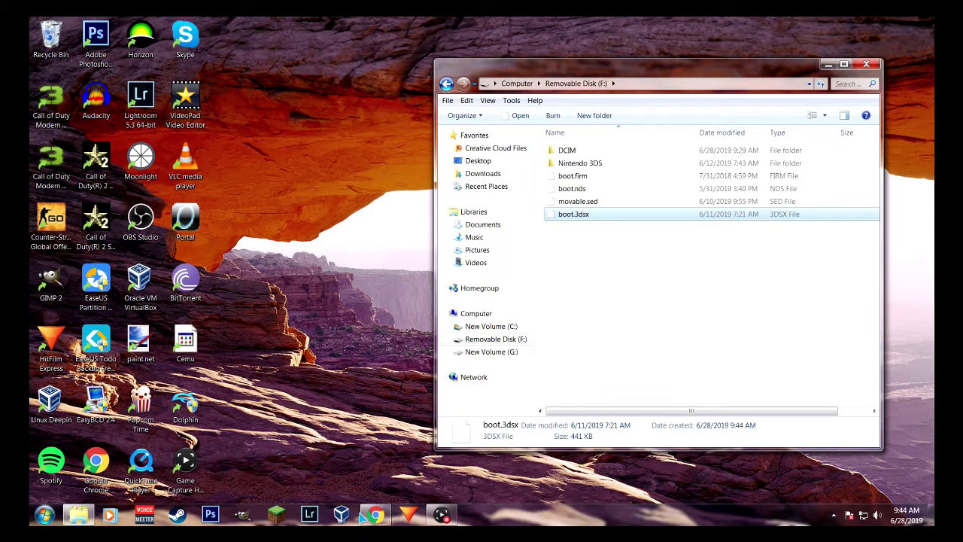
Copy the private folder from Frogminer_save on New Volume (G:) to the root of Removable Disk (F:).
click(491, 352)
double_click(665, 325)
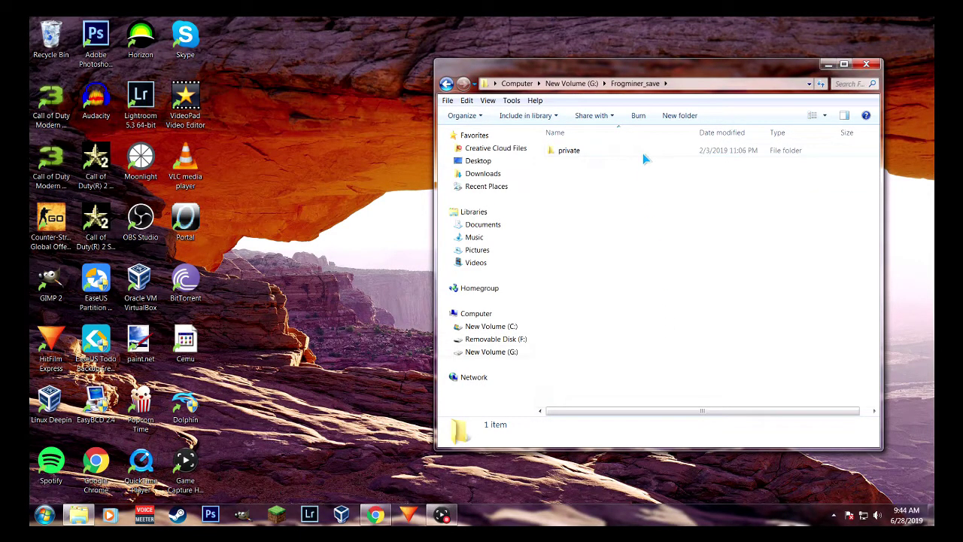
double_click(644, 155)
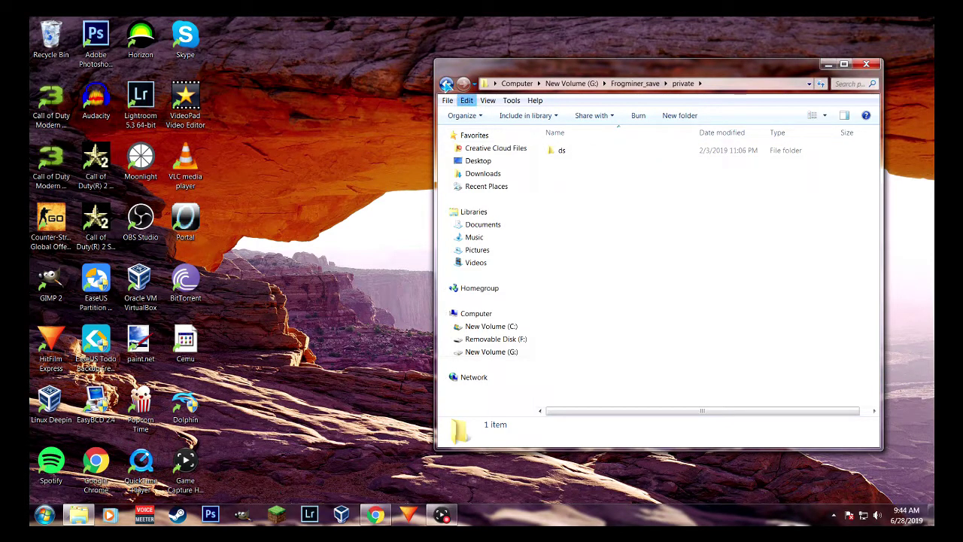
click(446, 84)
right_click(575, 154)
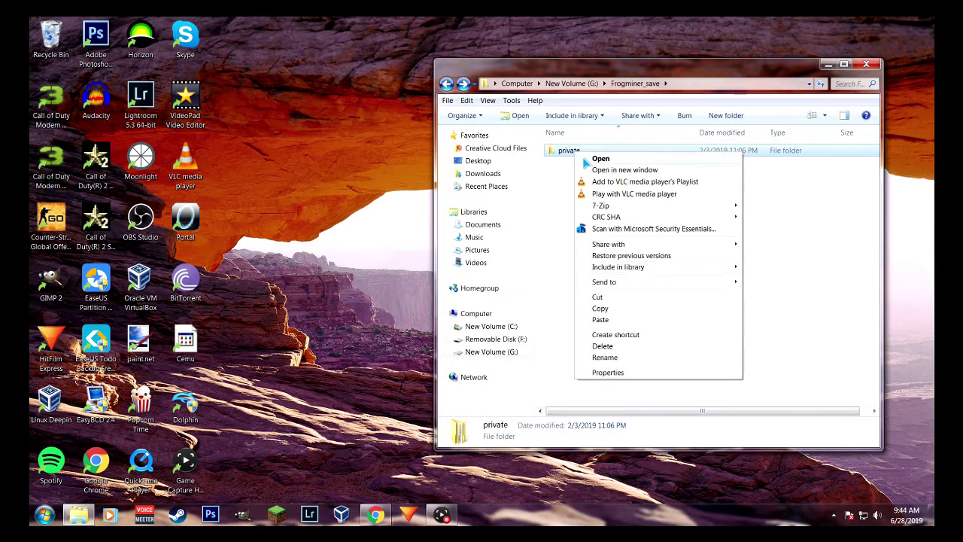
click(623, 308)
click(627, 286)
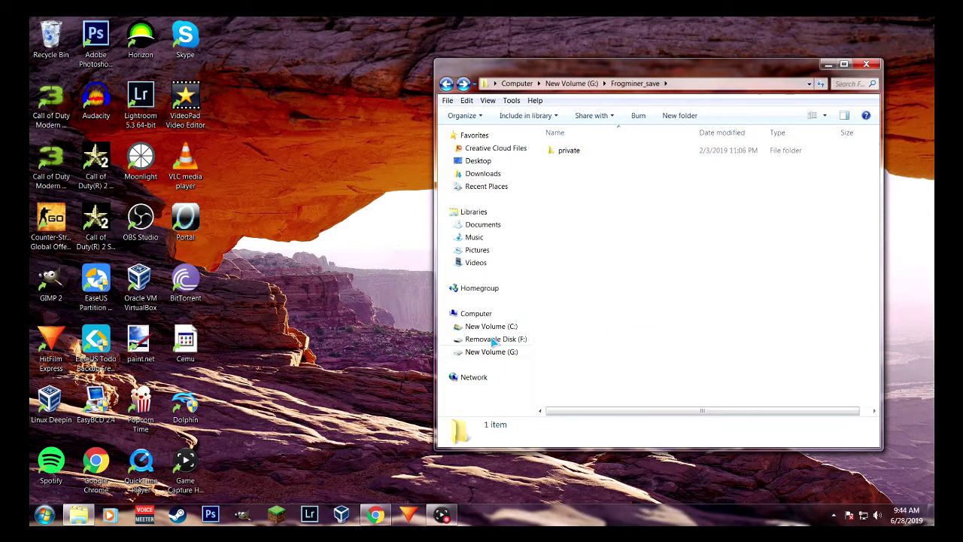
click(496, 339)
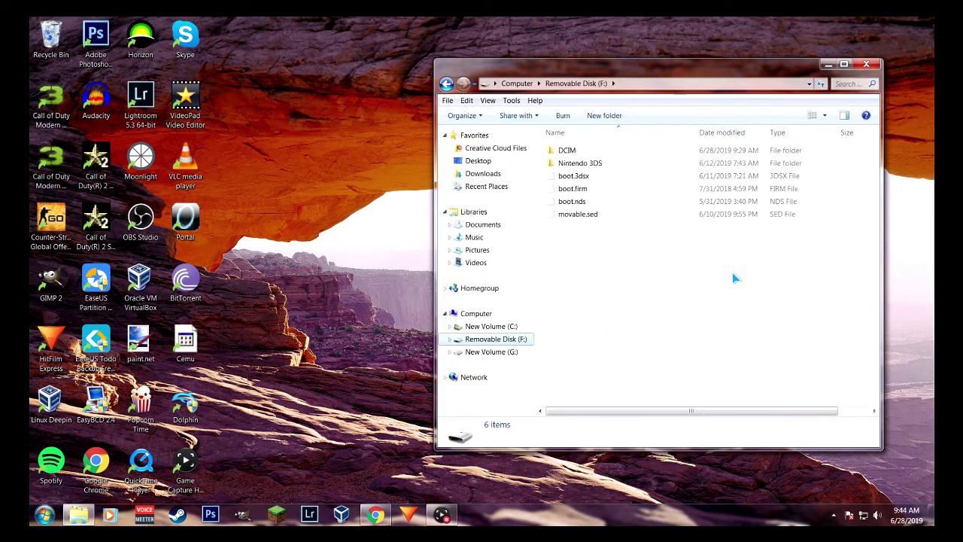
right_click(733, 274)
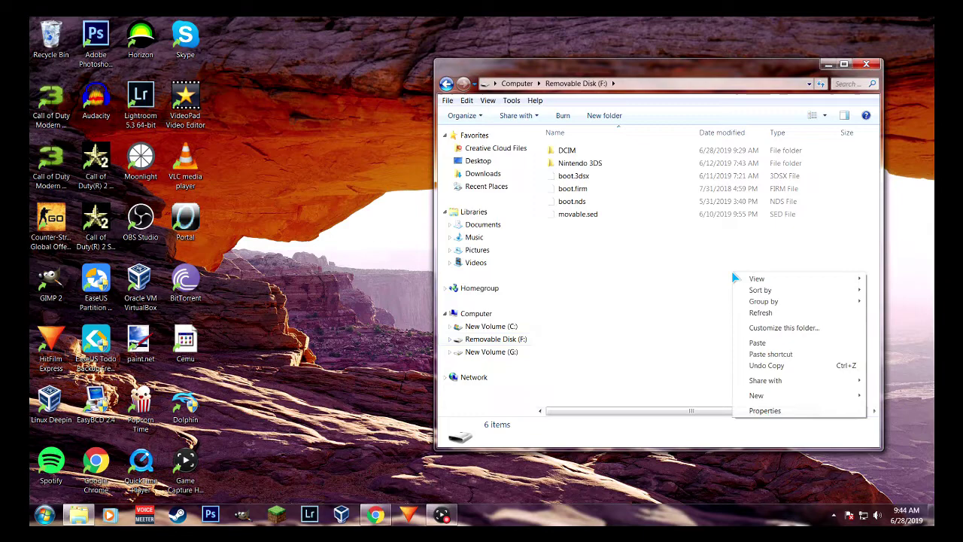
click(774, 346)
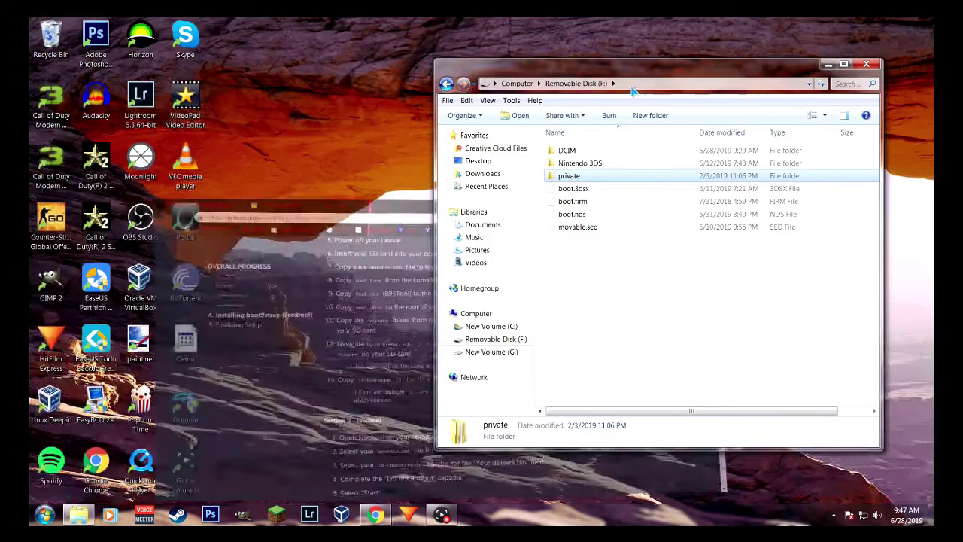
Open the Nintendo 3DS folder on the SD card and go through its ID0 folder into the 32-character subfolder.
double_click(578, 163)
double_click(631, 153)
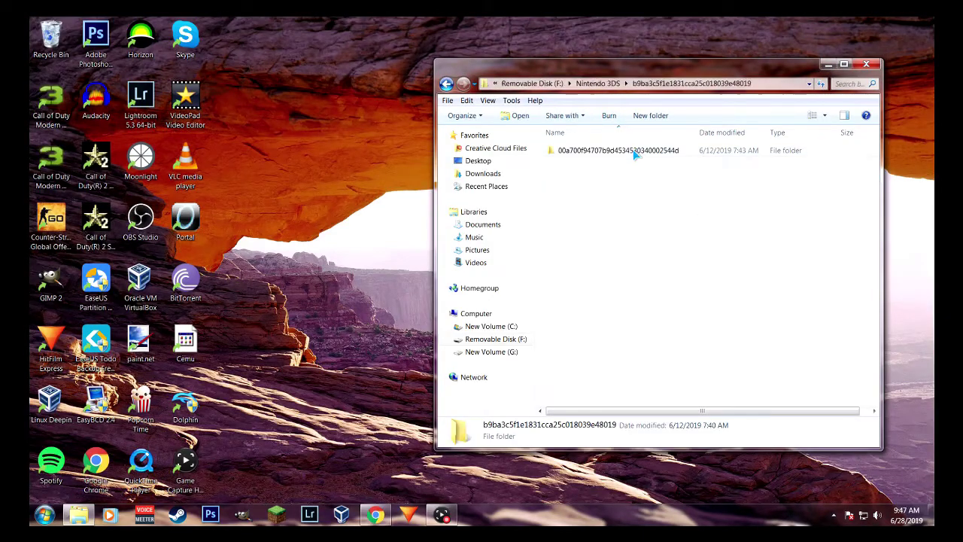
double_click(631, 154)
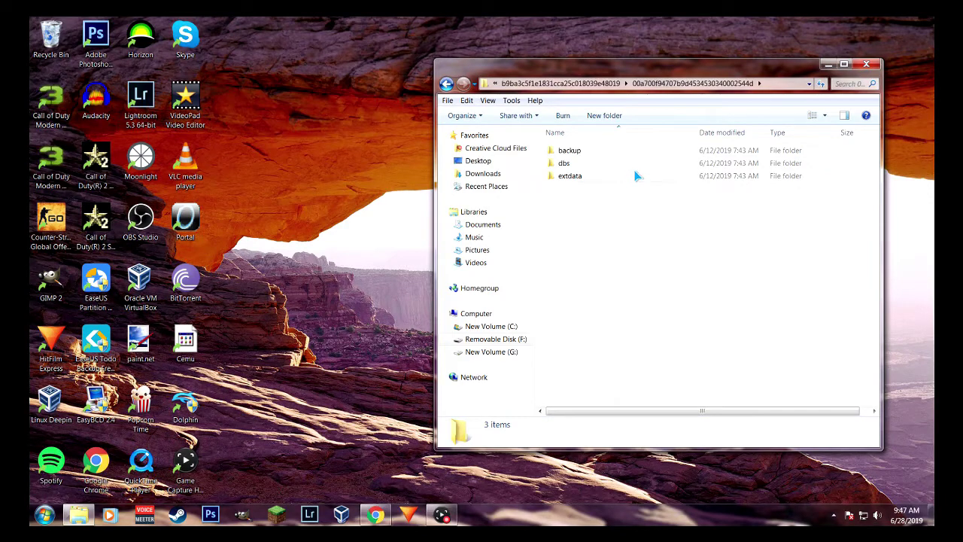
Switch to Chrome to check the boot9strap guide's instructions on the Nintendo DSiWare folder, then return to the SD card folder.
click(375, 515)
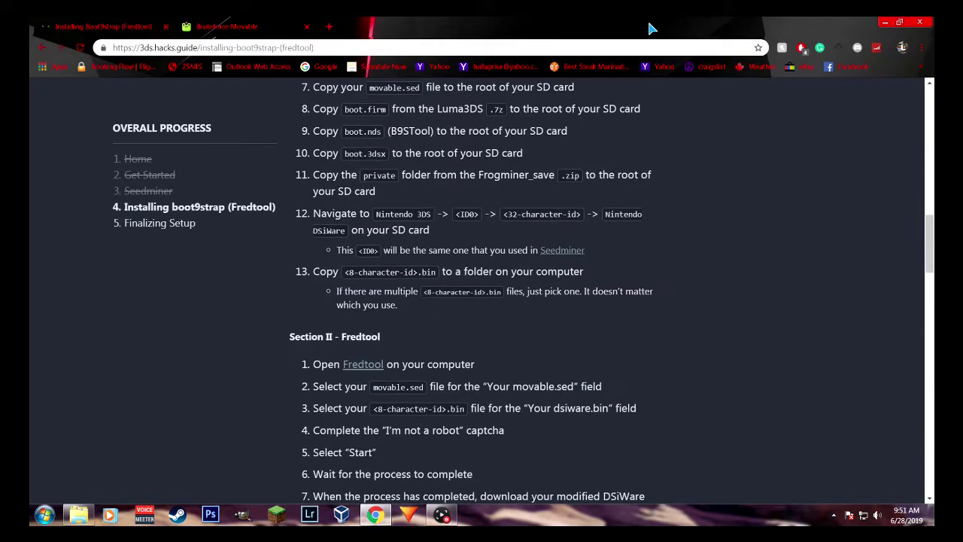
drag(651, 28, 651, 312)
click(644, 230)
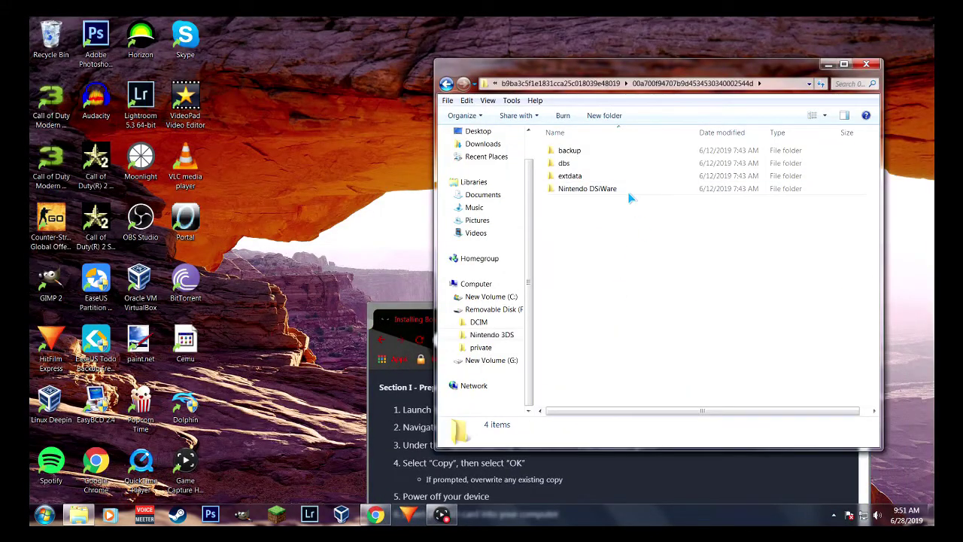
Open the Nintendo DSiWare folder, minimize the guide's browser window and select 4B385545.bin.
double_click(631, 194)
click(429, 304)
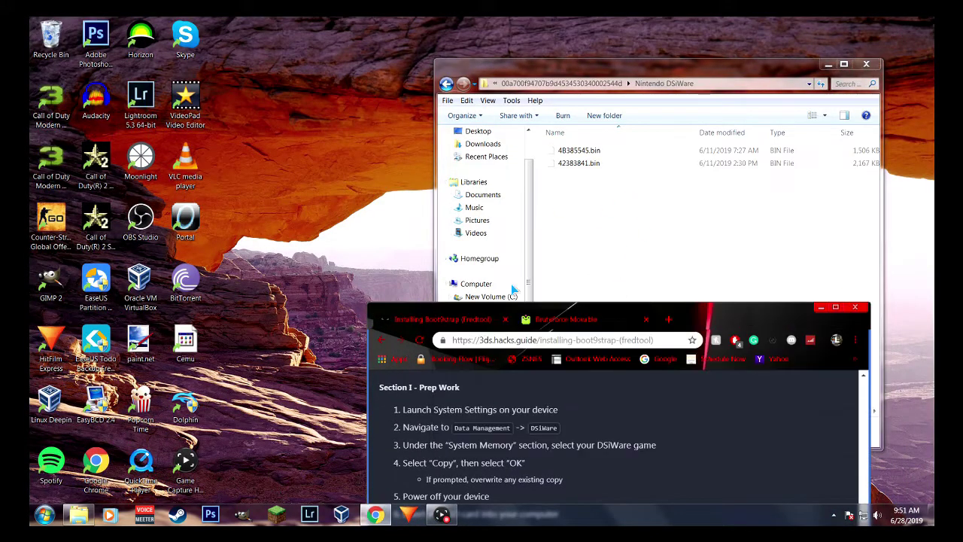
click(822, 307)
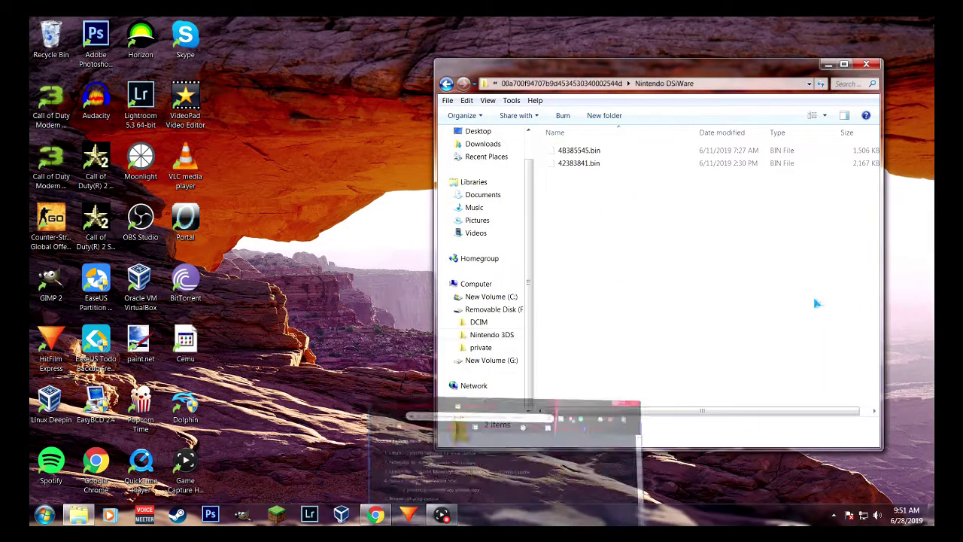
click(598, 154)
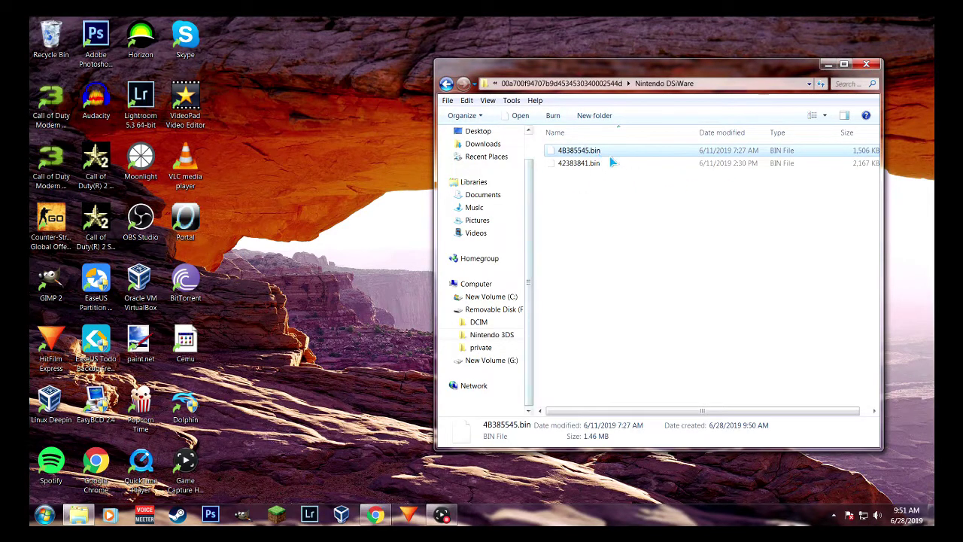
click(652, 192)
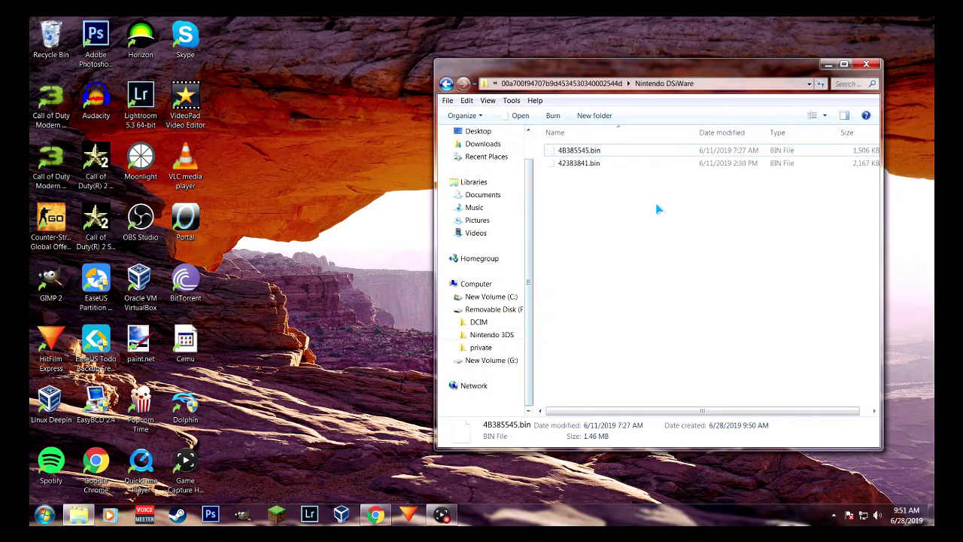
Switch to Chrome, read the boot9strap guide through Section II - Fredtool, and open the Fredtool site from it.
click(375, 515)
double_click(779, 290)
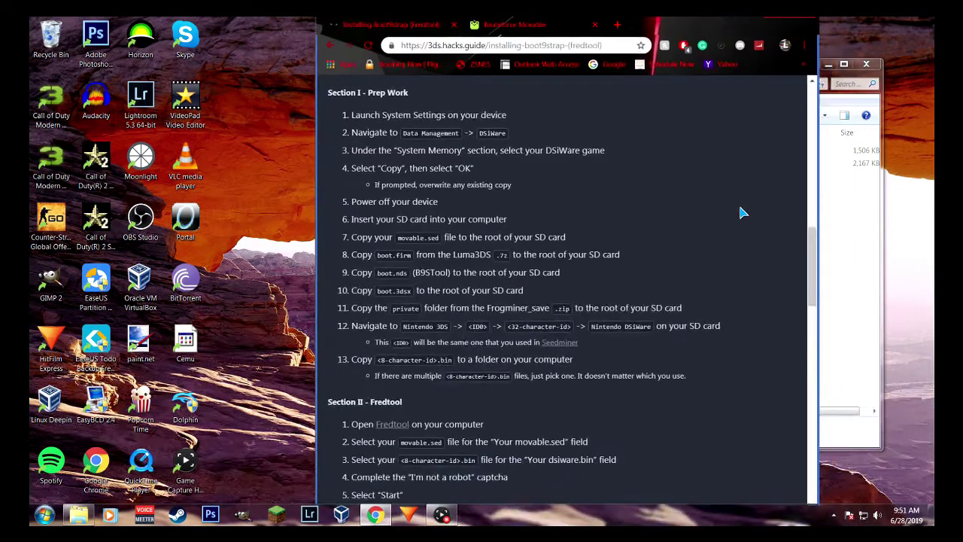
scroll(553, 340, down, 2)
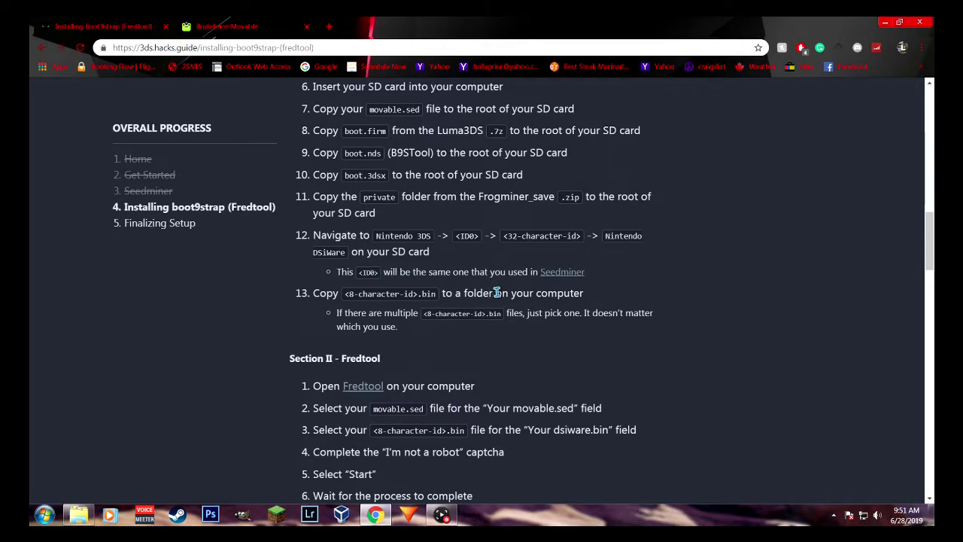
scroll(358, 293, up, 1)
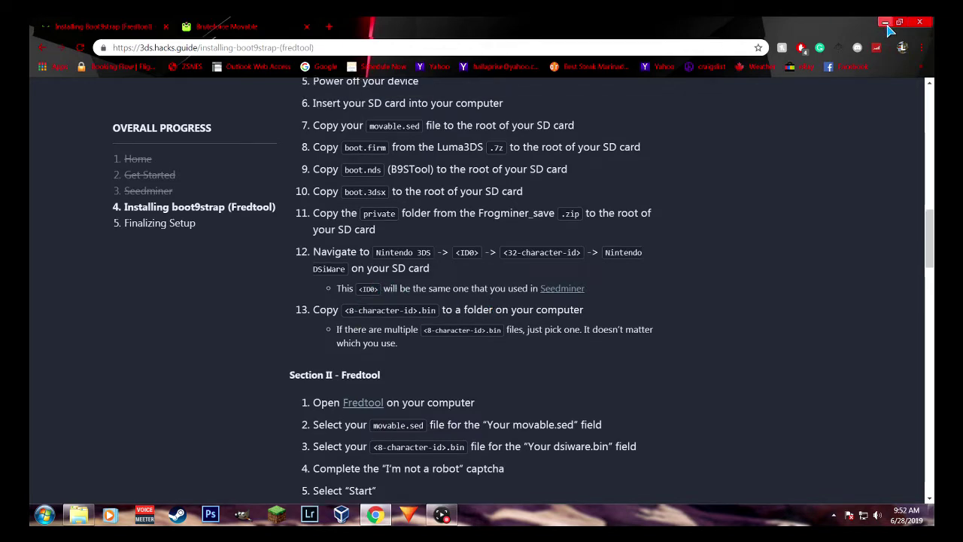
scroll(800, 313, down, 1)
scroll(406, 263, down, 2)
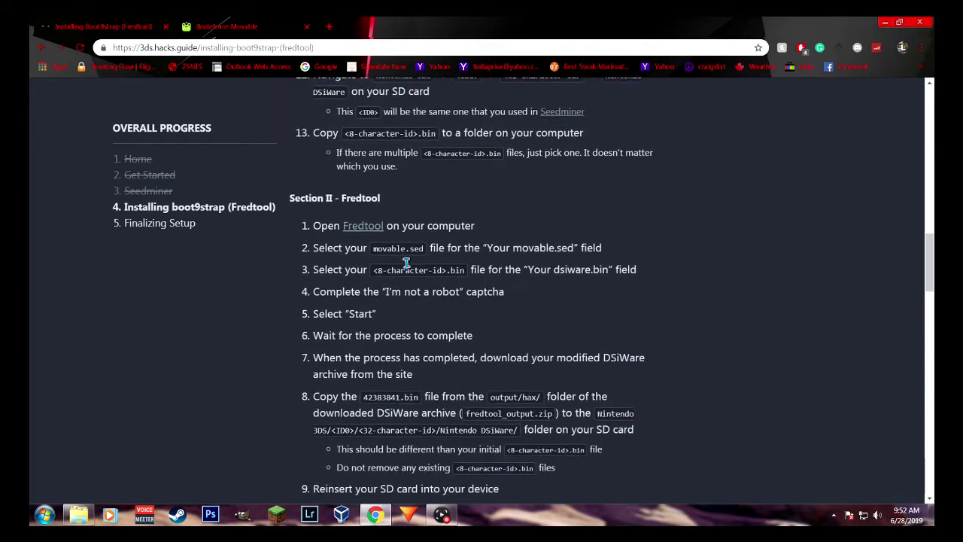
click(363, 227)
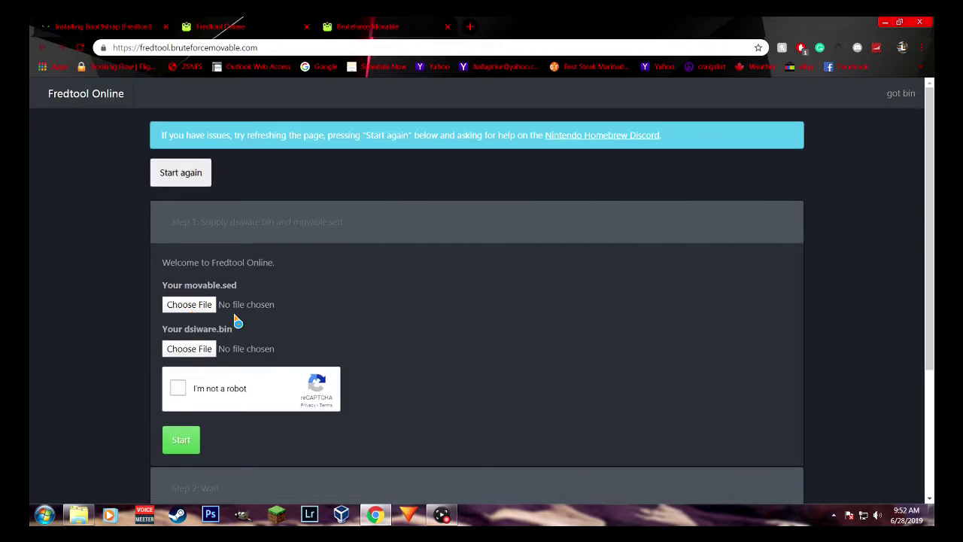
Supply movable.sed from New Volume (G:) as the "Your movable.sed" file.
click(237, 310)
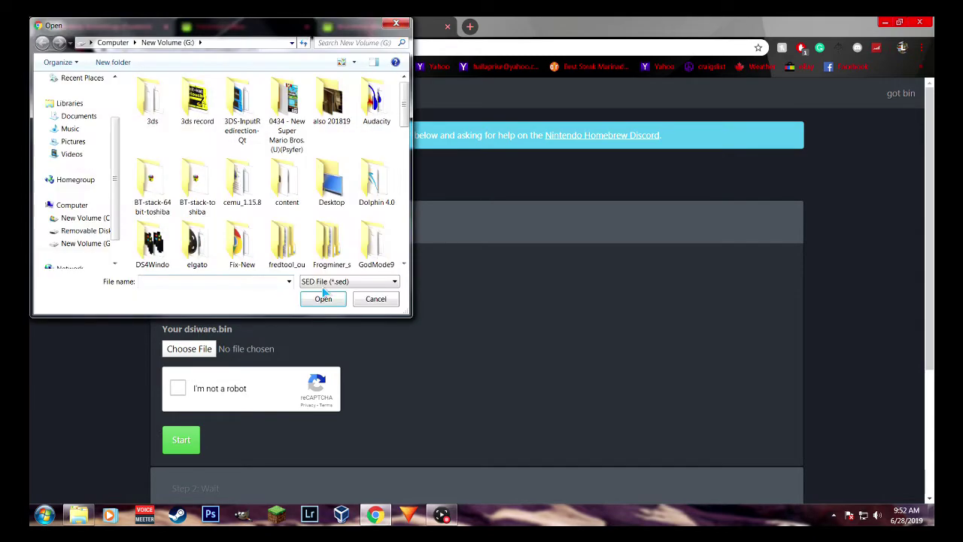
scroll(408, 113, down, 3)
drag(409, 113, 411, 225)
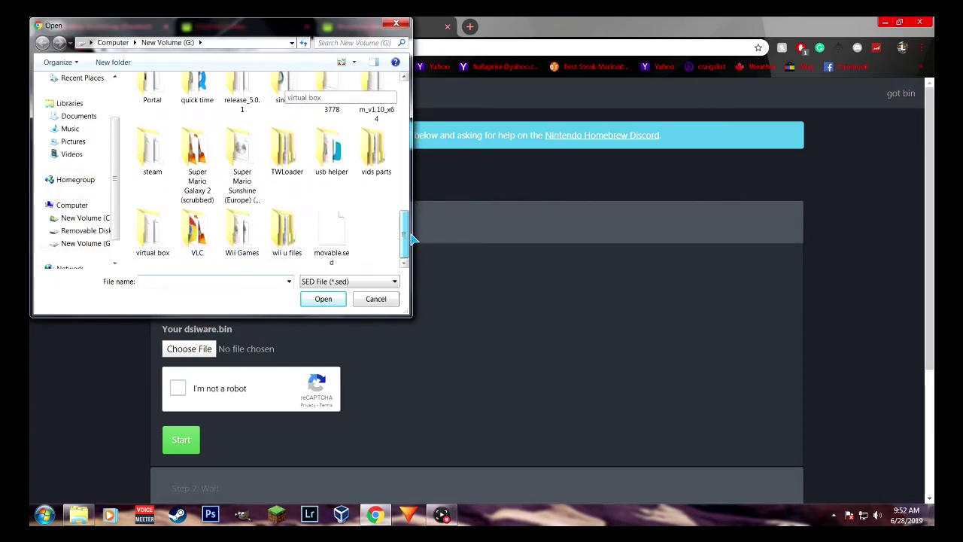
click(334, 244)
click(323, 300)
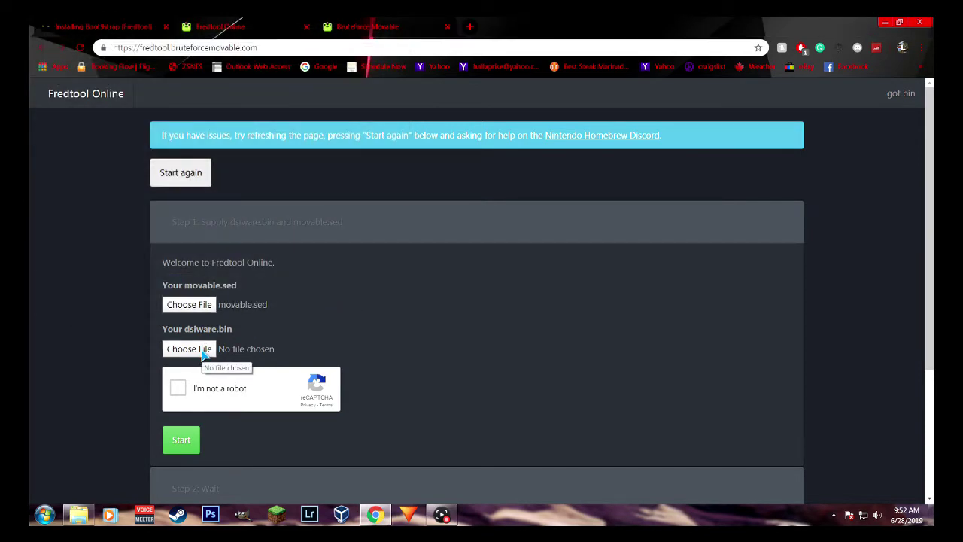
Supply 42383841.bin from the Nintendo DSiWare folder on Removable Disk (F:) as the "Your dsiware.bin" file.
click(272, 346)
click(85, 230)
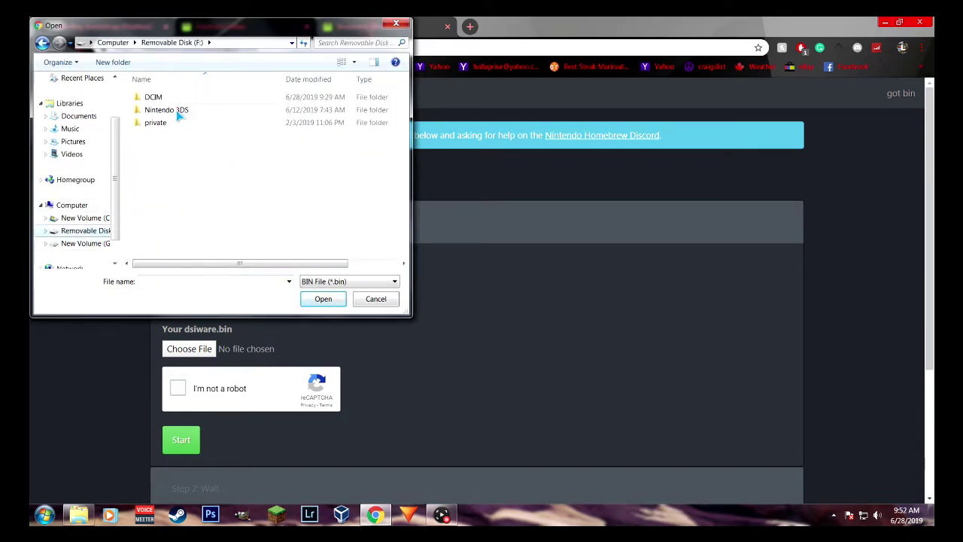
double_click(166, 109)
double_click(182, 97)
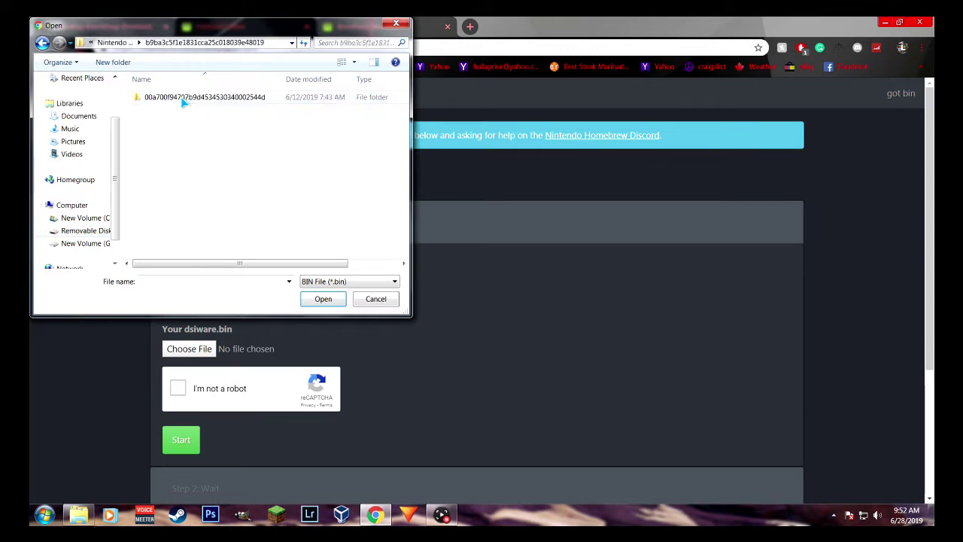
double_click(182, 98)
double_click(187, 135)
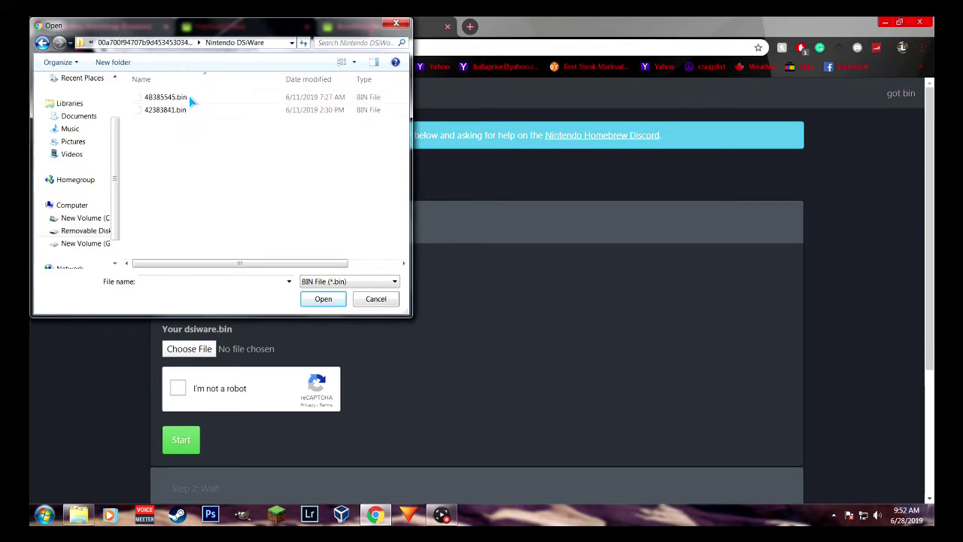
click(189, 108)
click(323, 299)
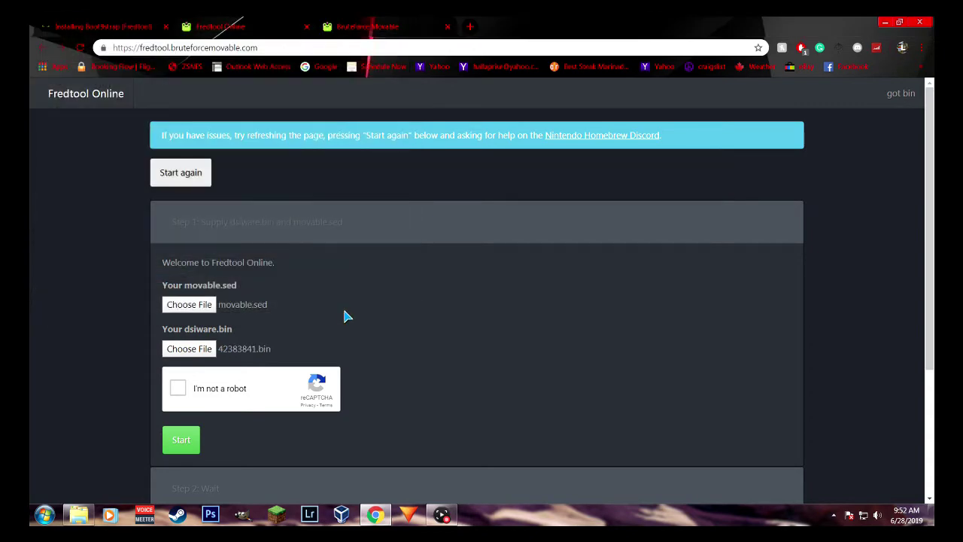
Complete the "I'm not a robot" captcha and start the Fredtool process.
scroll(345, 317, down, 1)
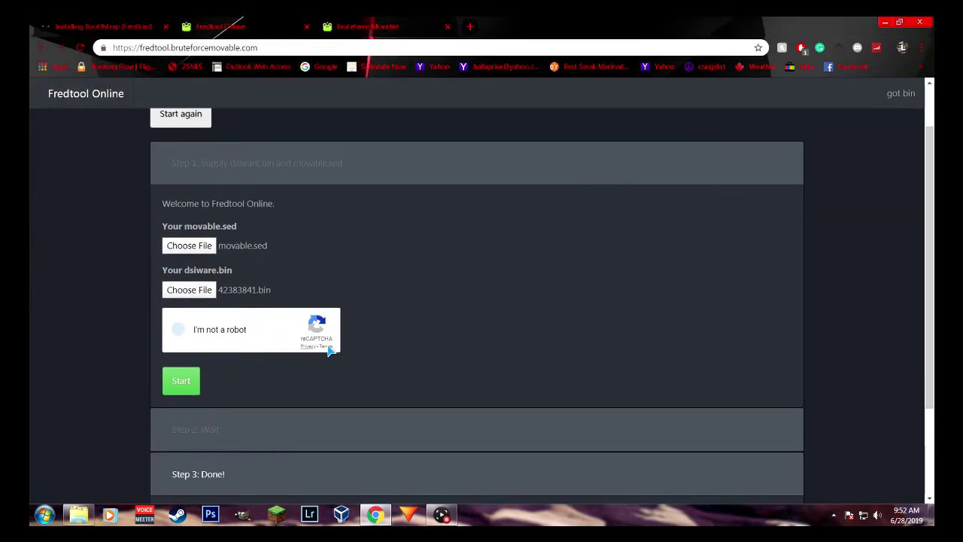
scroll(498, 319, down, 2)
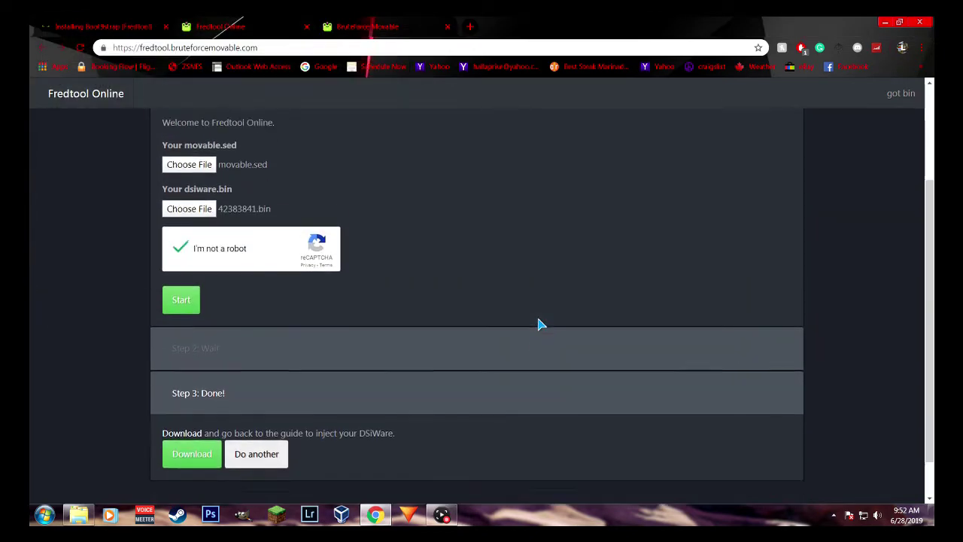
click(175, 308)
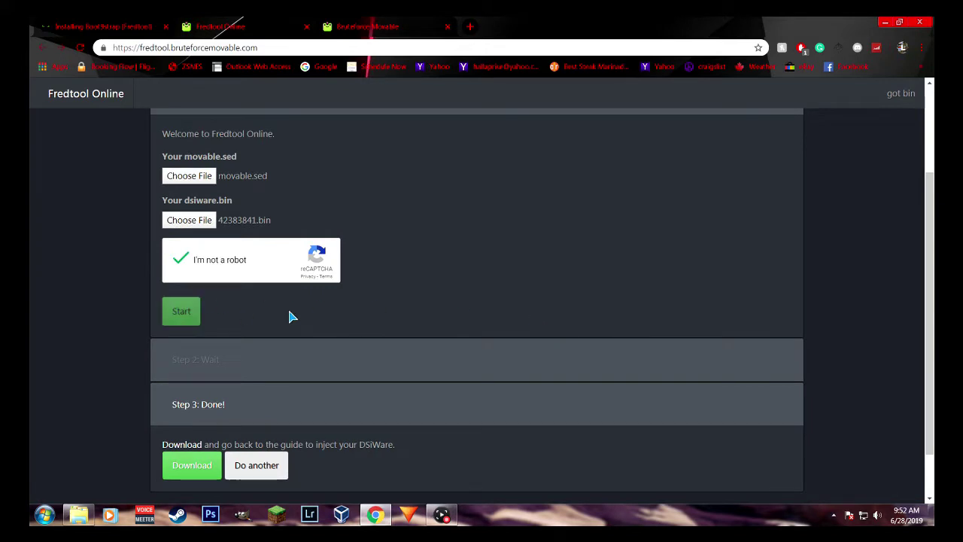
scroll(316, 318, down, 1)
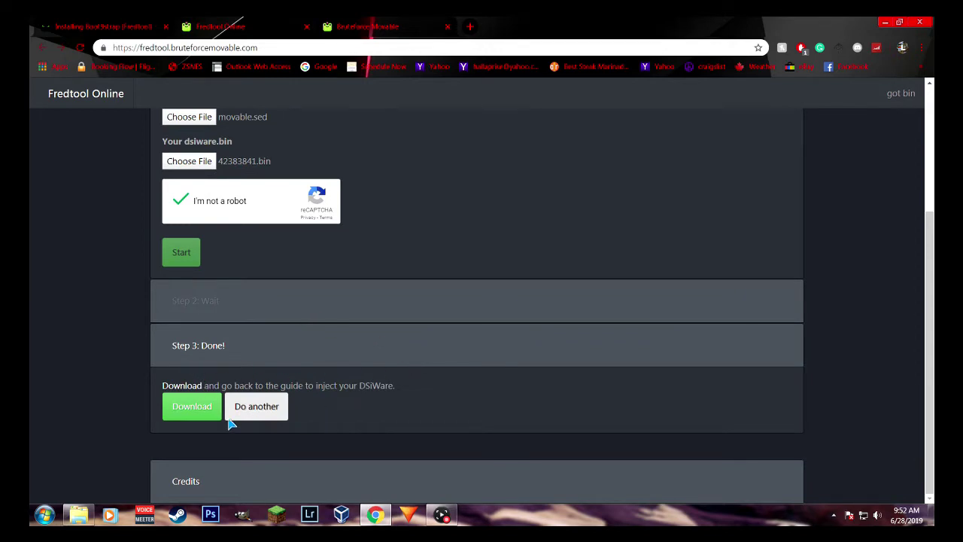
Look at the SD card's Nintendo DSiWare folder, then return to the guide's Fredtool section in Chrome.
click(79, 514)
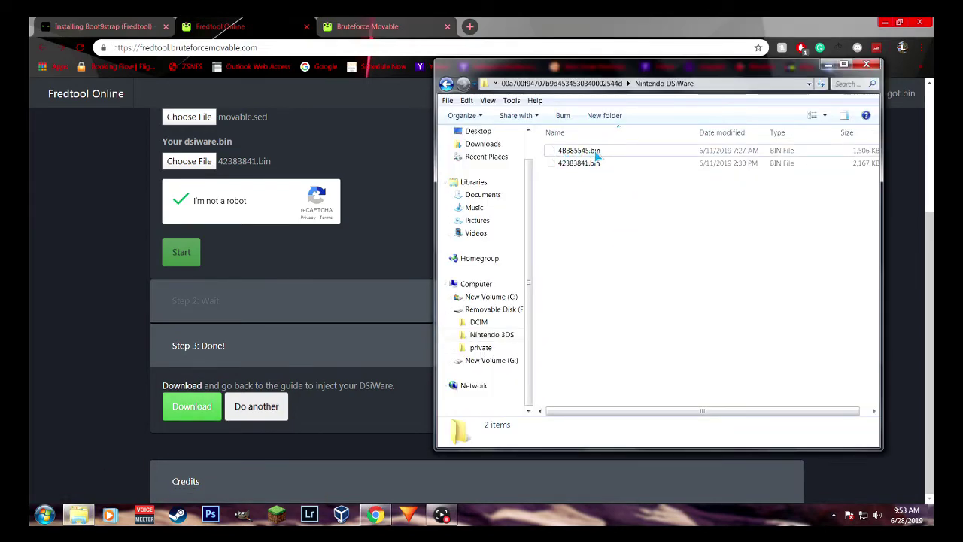
click(530, 28)
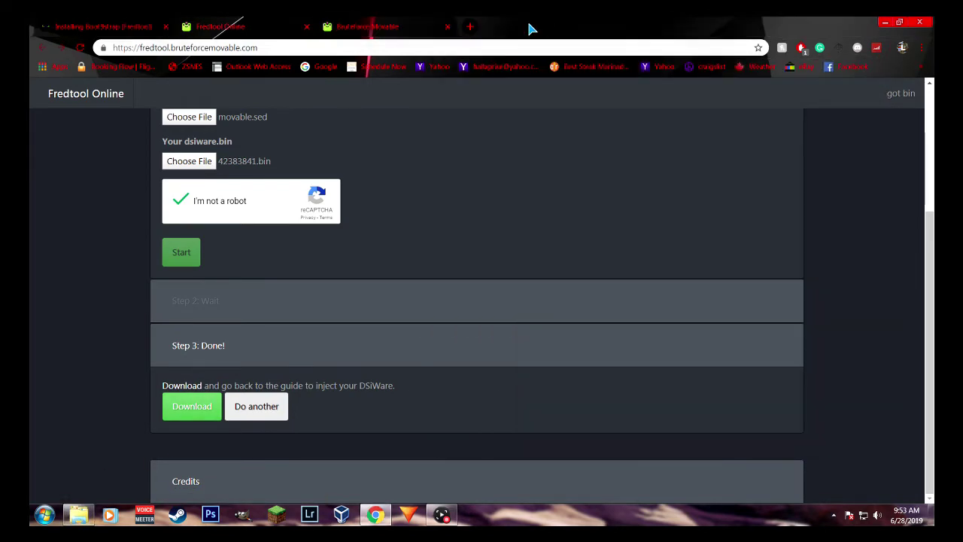
click(105, 27)
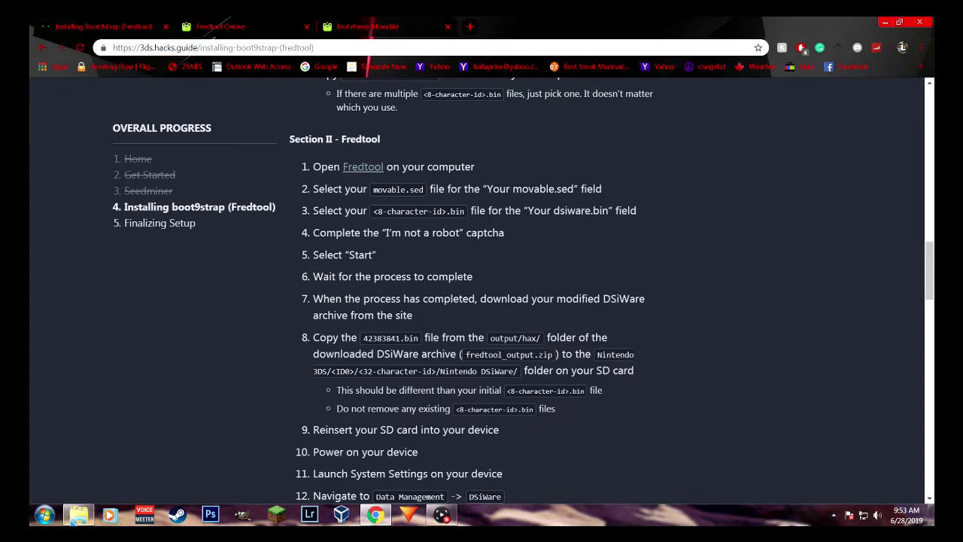
Switch to the file window, minimize Chrome, and open output\hax inside fredtool_output on New Volume (G:).
click(79, 514)
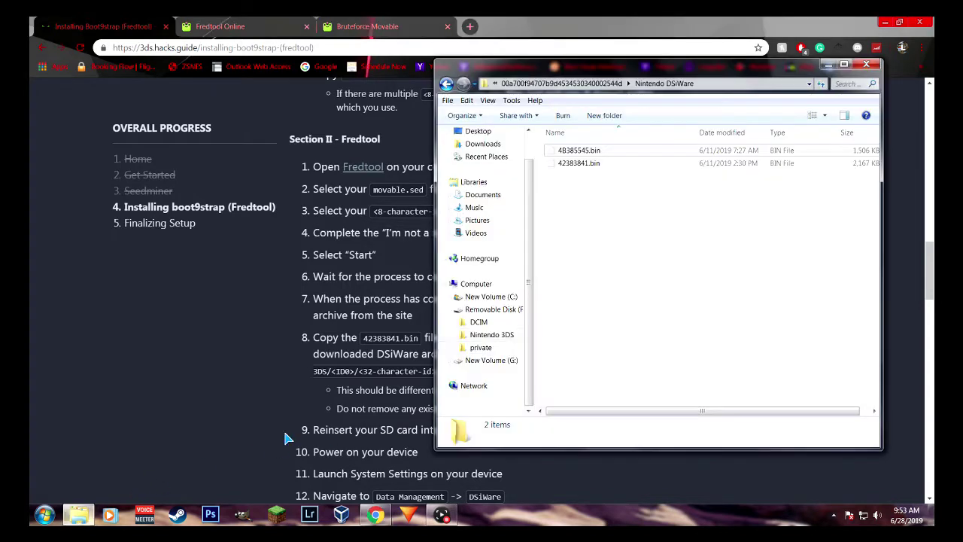
click(496, 361)
click(885, 22)
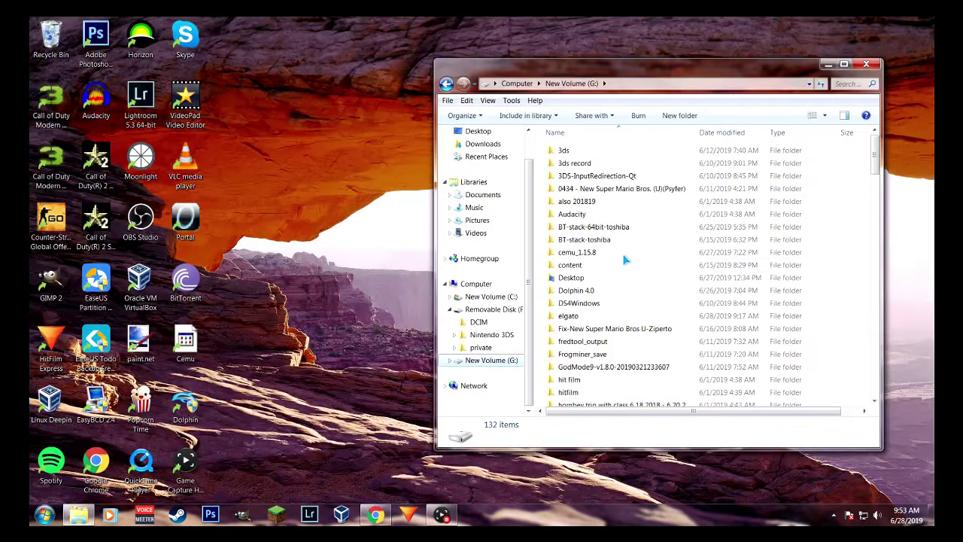
double_click(654, 342)
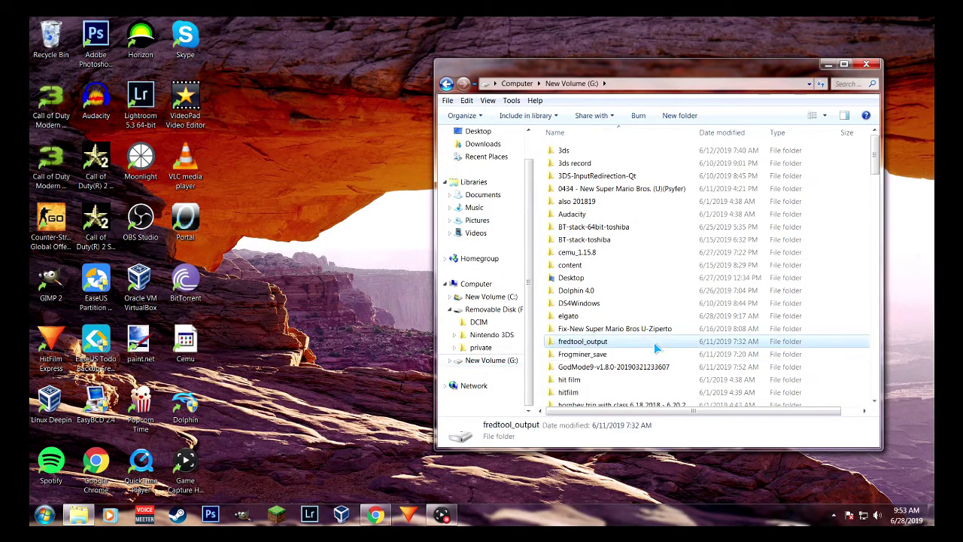
double_click(605, 151)
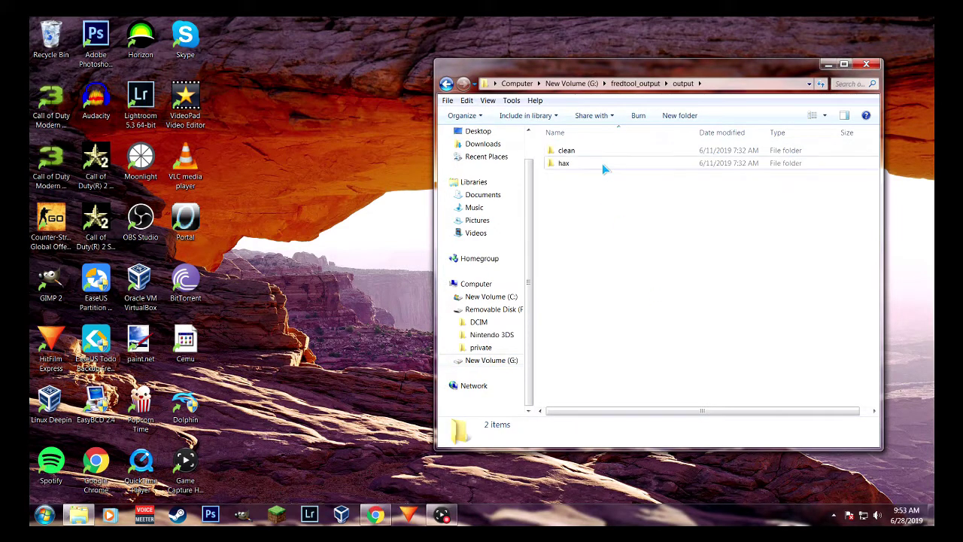
double_click(602, 163)
Try to copy 42383841.bin from the hax folder into the Nintendo DSiWare folder on the SD card.
click(593, 156)
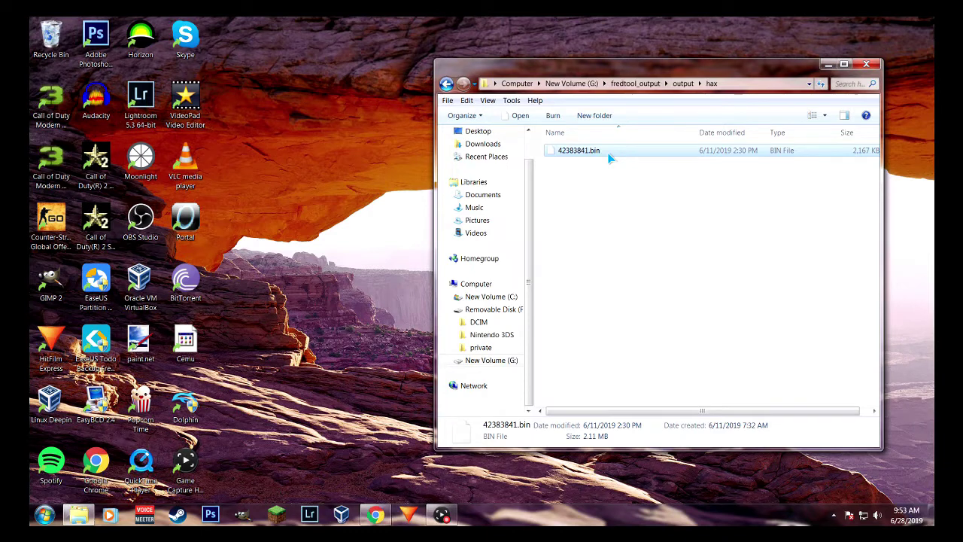
right_click(610, 157)
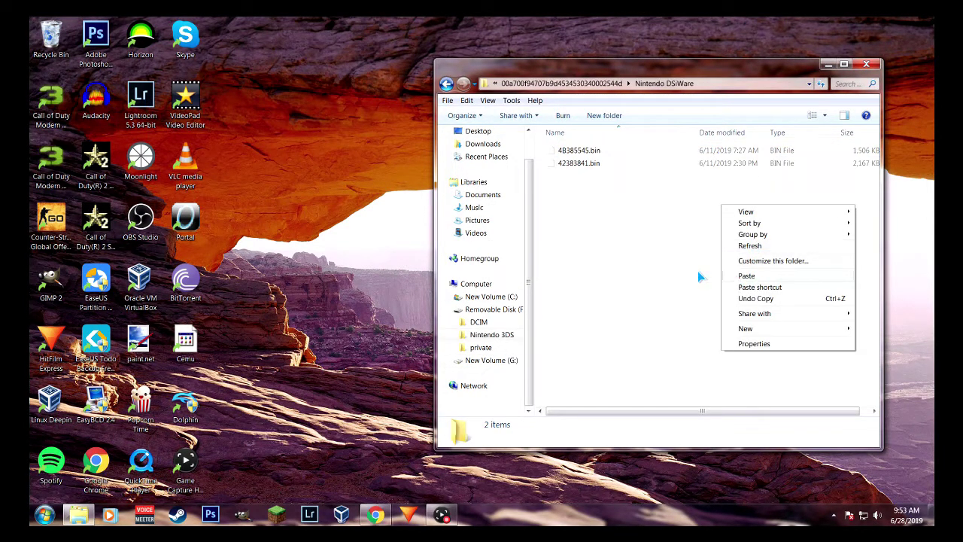
click(700, 277)
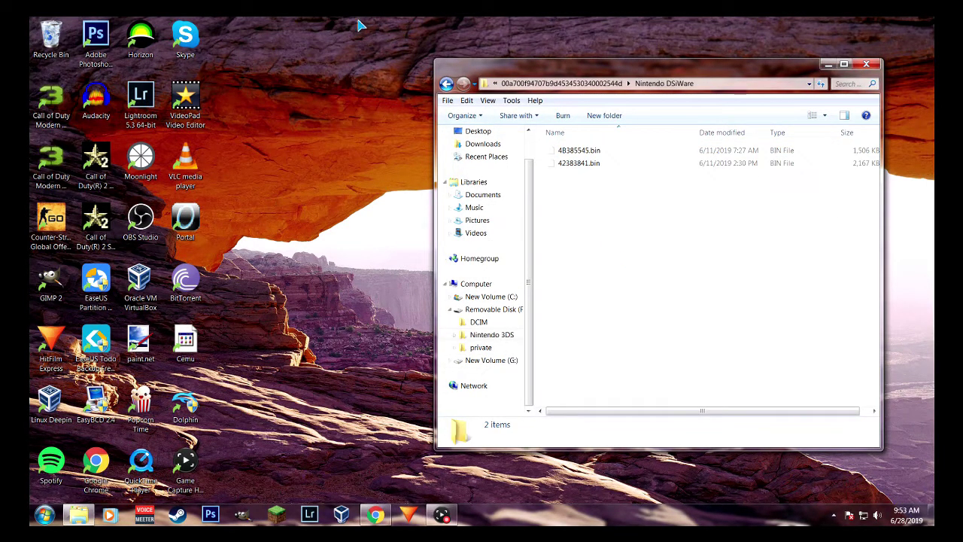
Go back up to the ID0 folder on the SD card, then switch to Chrome.
click(446, 84)
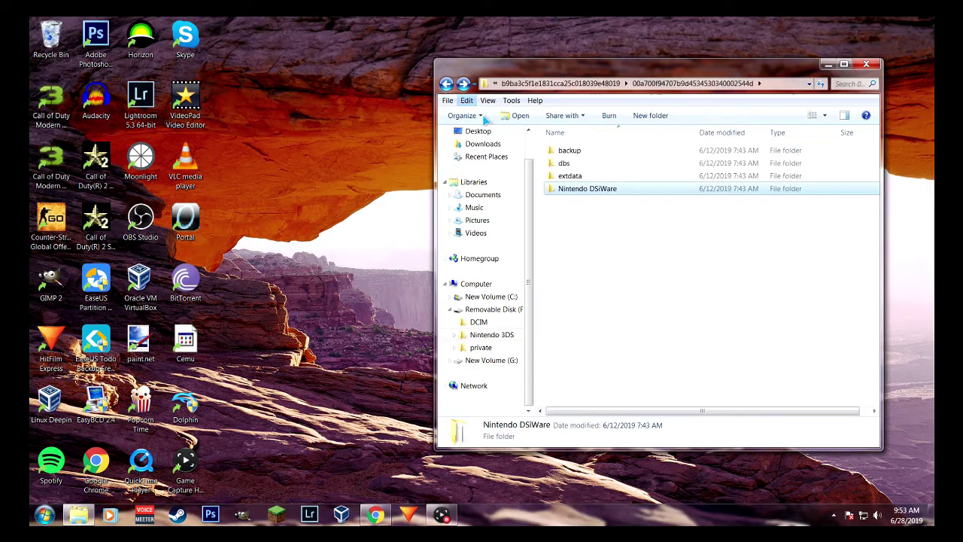
click(447, 84)
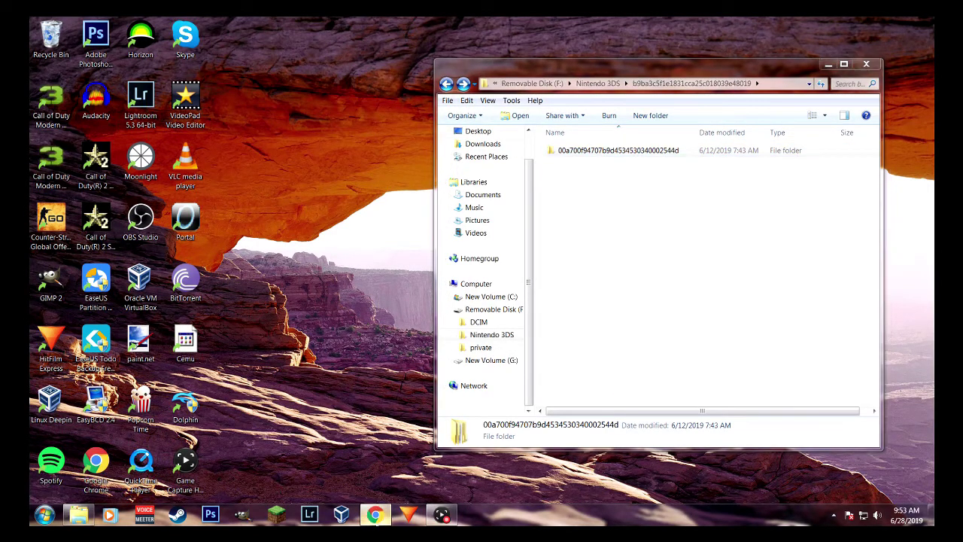
click(375, 515)
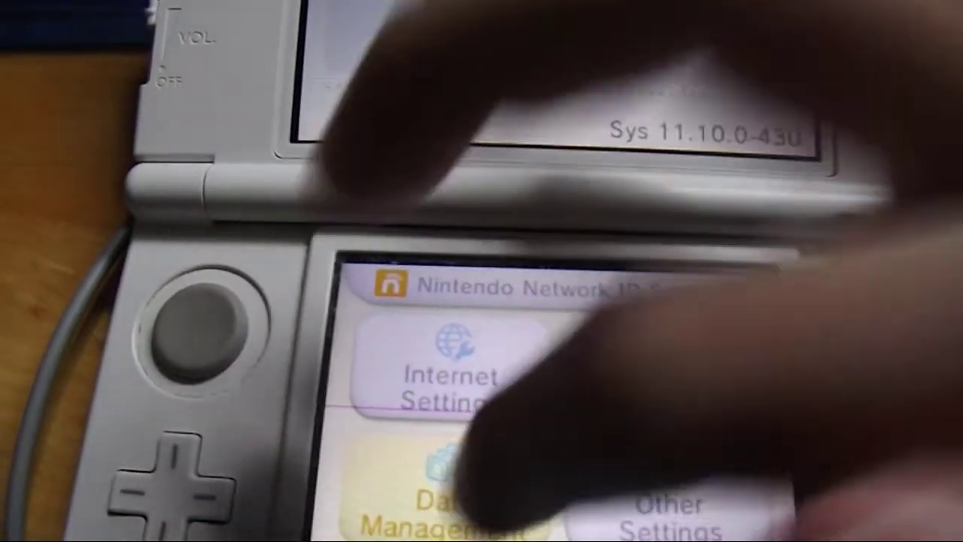
click(421, 489)
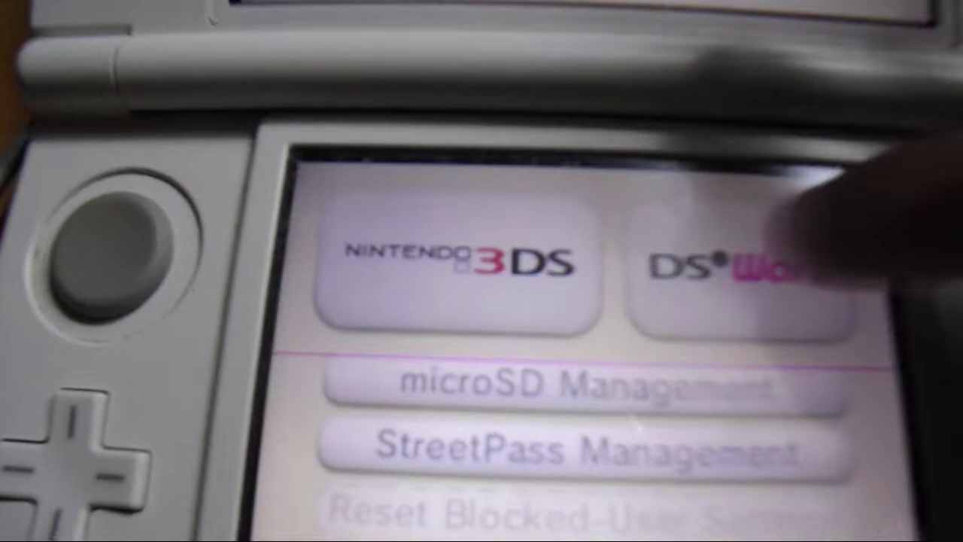
click(782, 260)
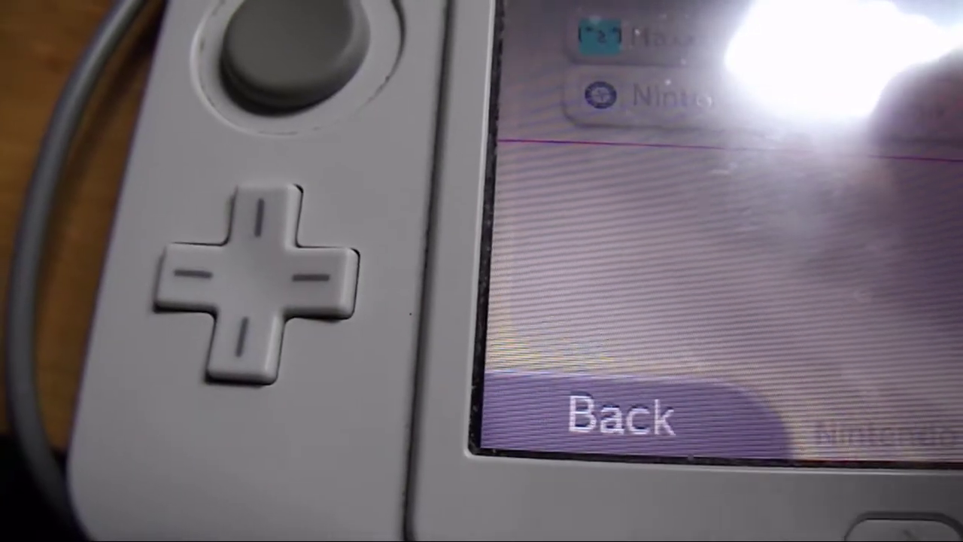
key(Return)
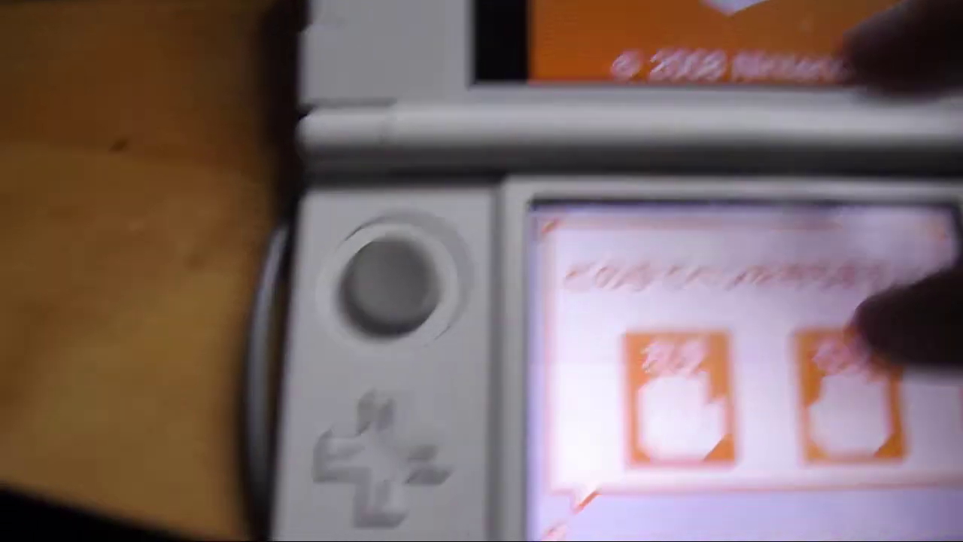
click(801, 421)
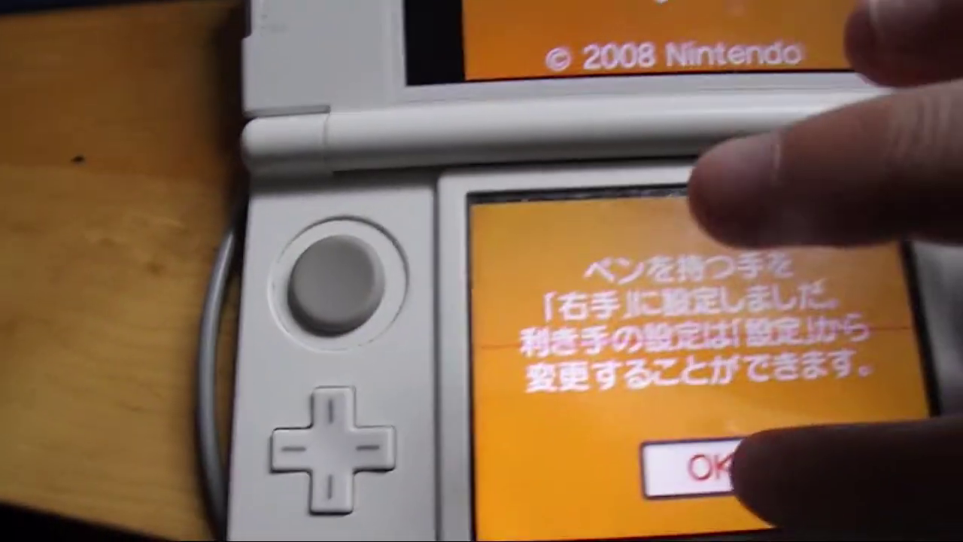
click(703, 361)
key(a)
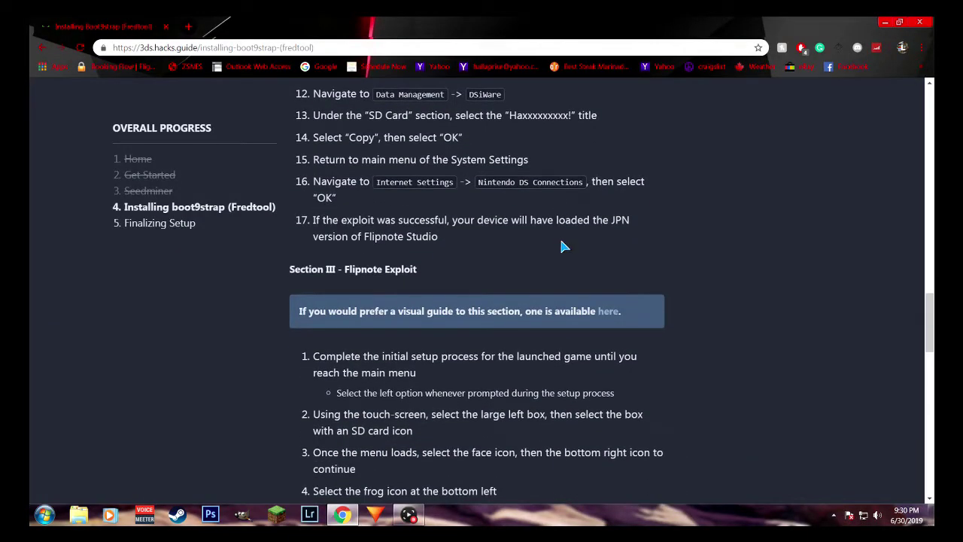
Read the guide's Section III - Flipnote Exploit instructions.
scroll(564, 245, down, 3)
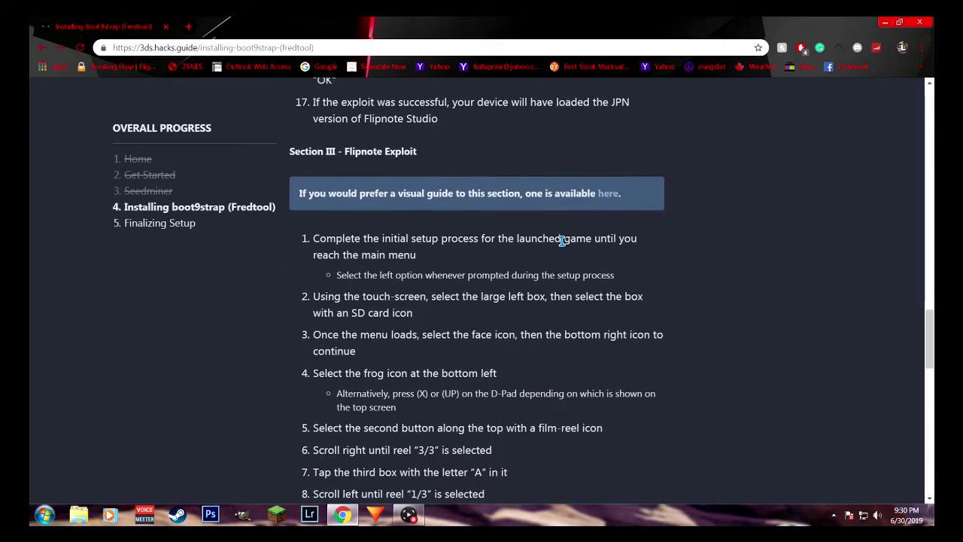
Read the remaining Flipnote Exploit instructions, Section IV - Configuring Luma3DS and Section V - Restoring DS Connection Settings.
scroll(562, 240, down, 1)
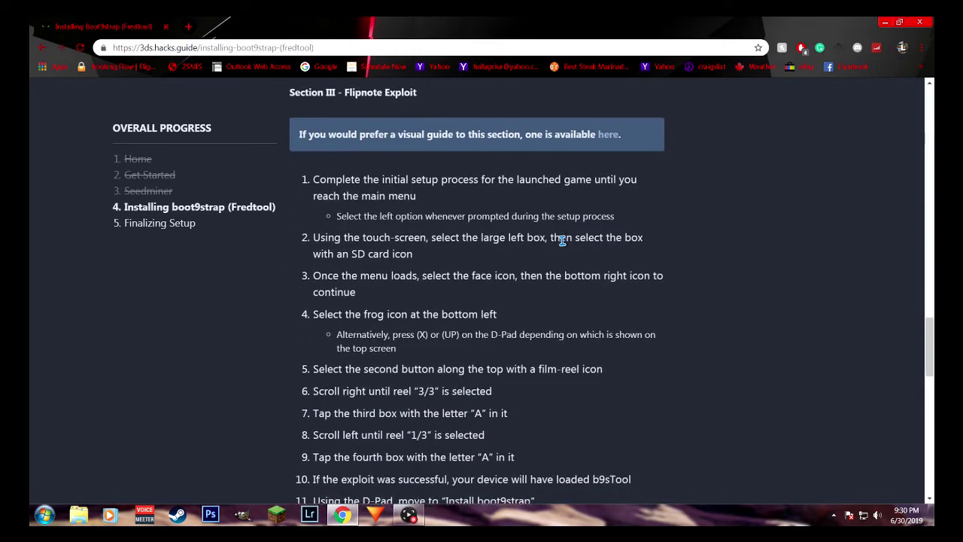
scroll(562, 240, down, 1)
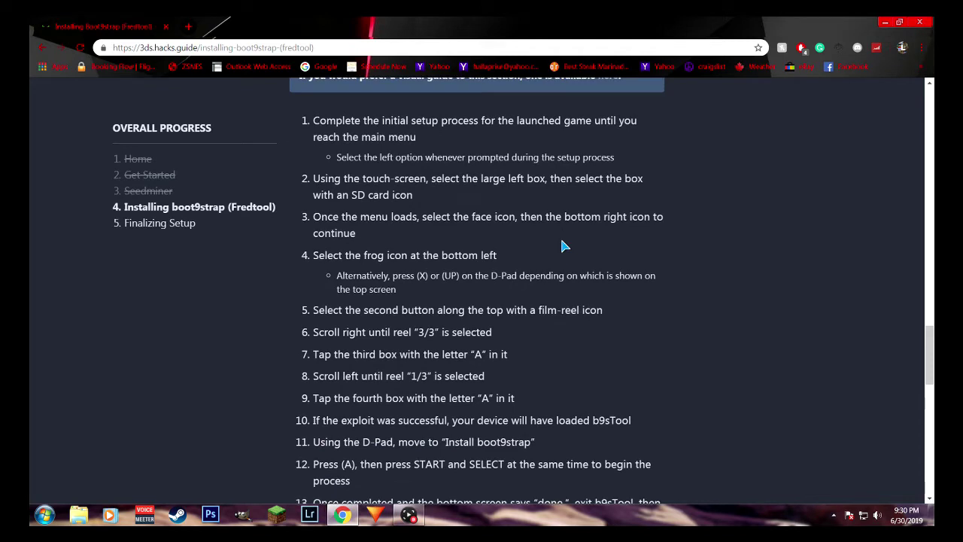
scroll(563, 245, down, 1)
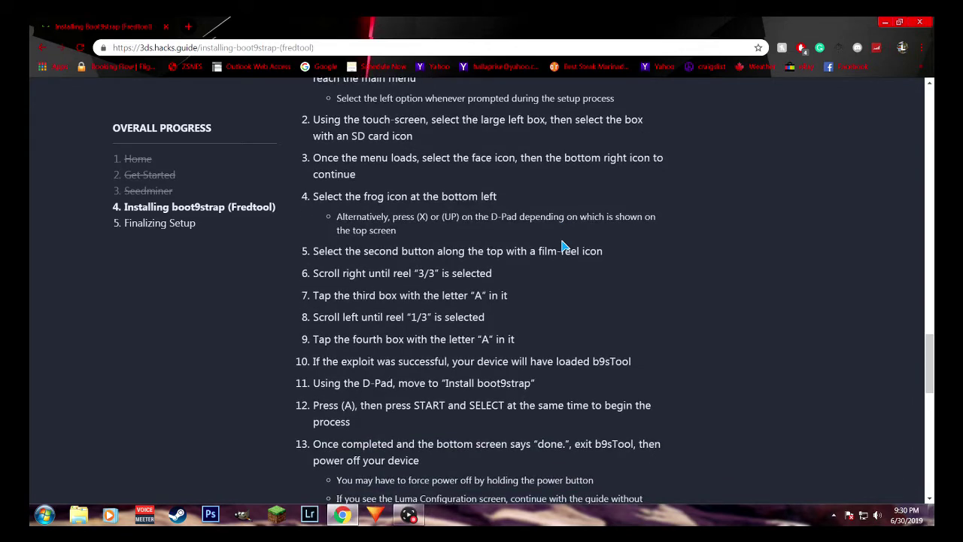
scroll(562, 245, down, 1)
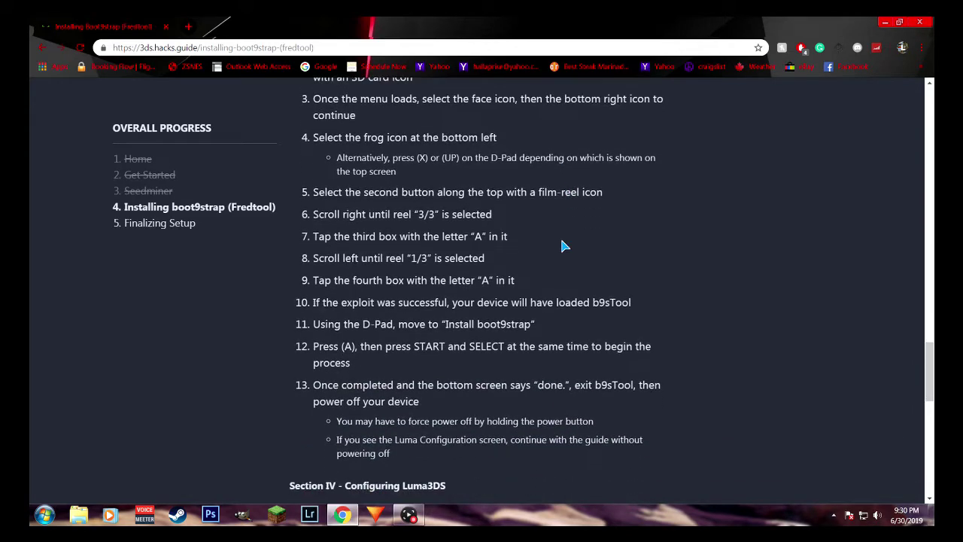
scroll(562, 245, down, 1)
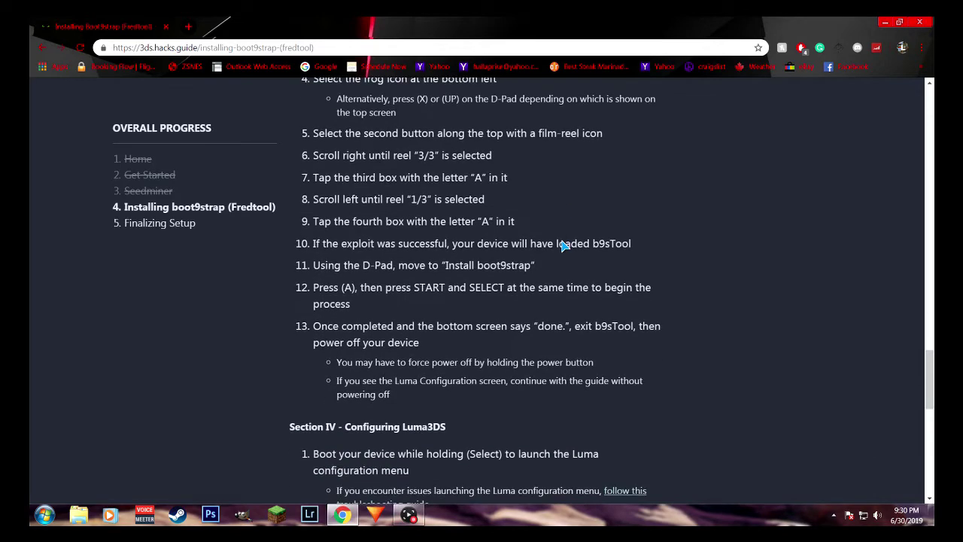
scroll(561, 241, down, 1)
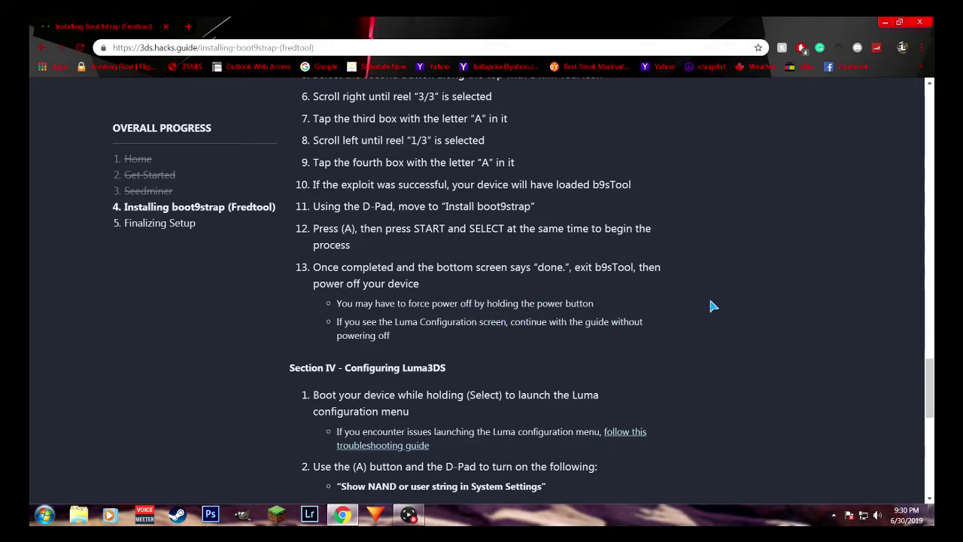
scroll(710, 301, down, 1)
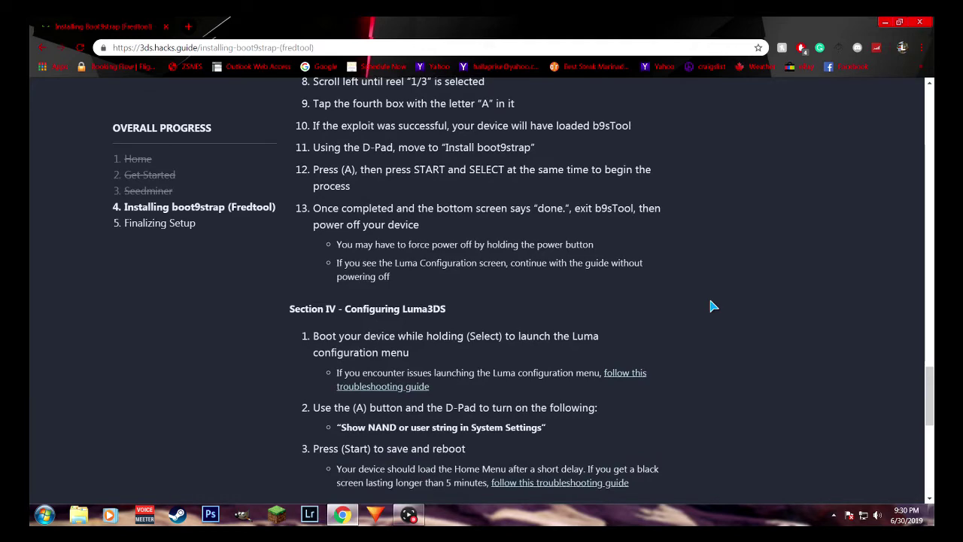
scroll(713, 307, down, 1)
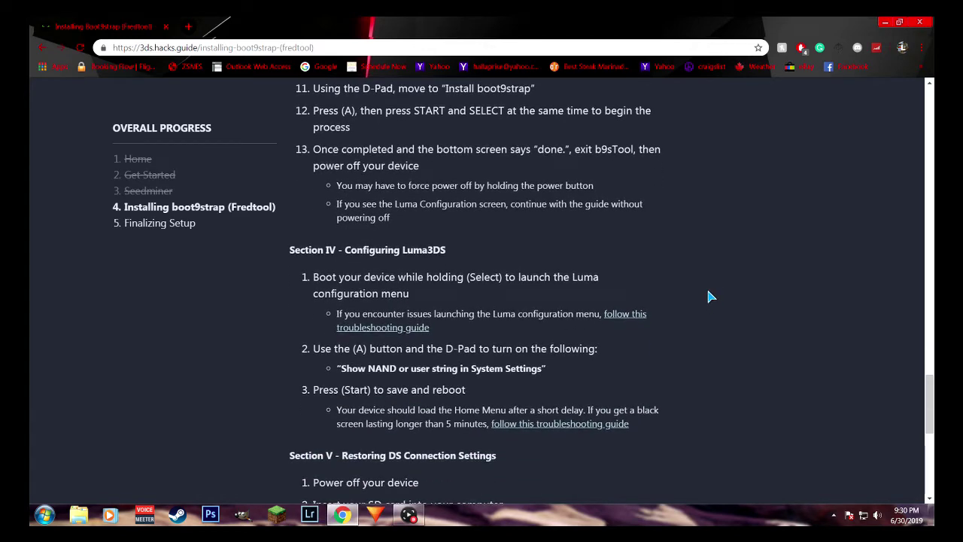
scroll(708, 296, down, 1)
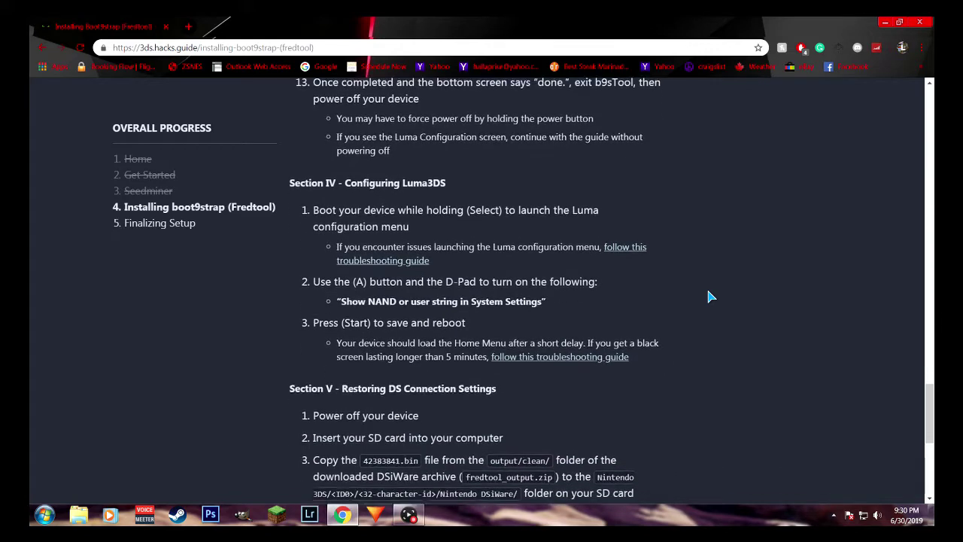
scroll(710, 297, down, 1)
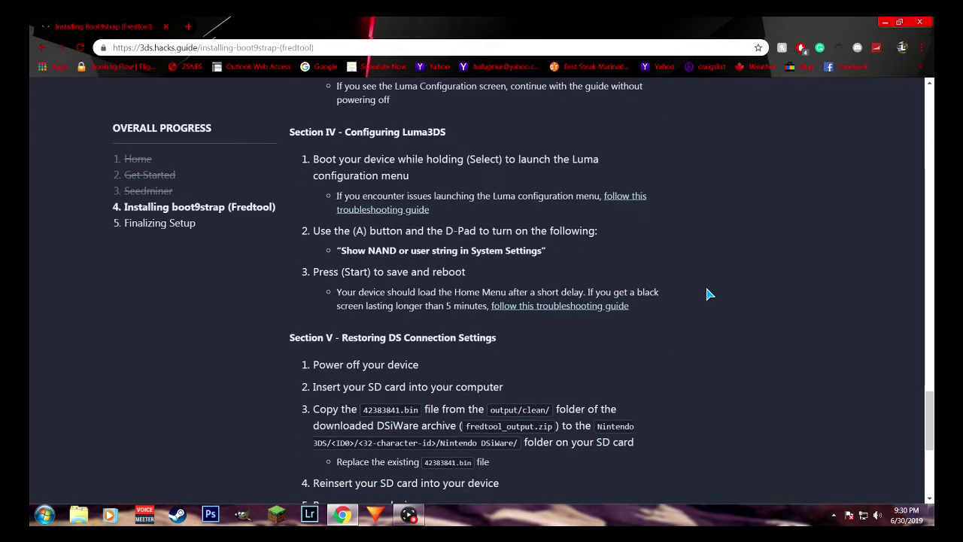
scroll(709, 294, down, 1)
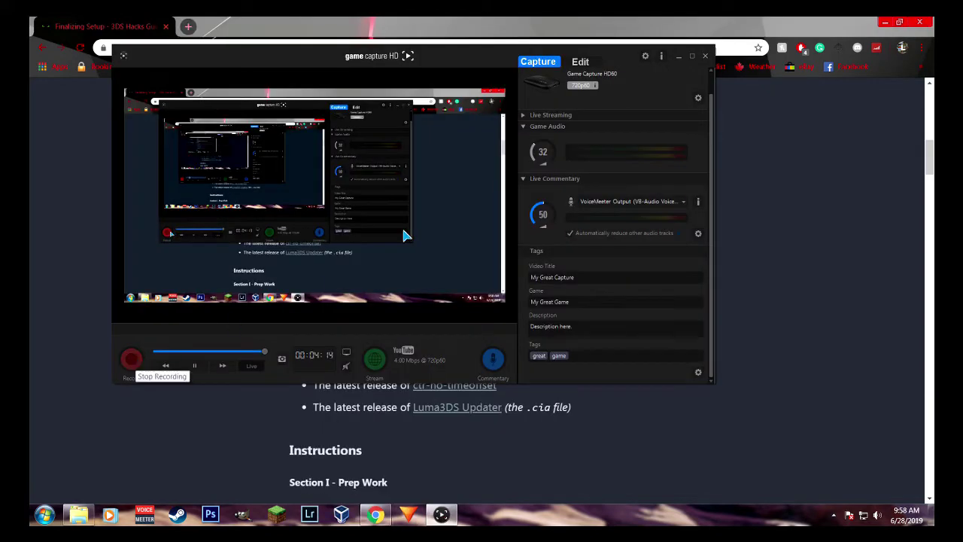
Minimize Game Capture HD and view the Anemone3DS and Checkpoint release pages linked in the guide's What You Need list.
click(131, 359)
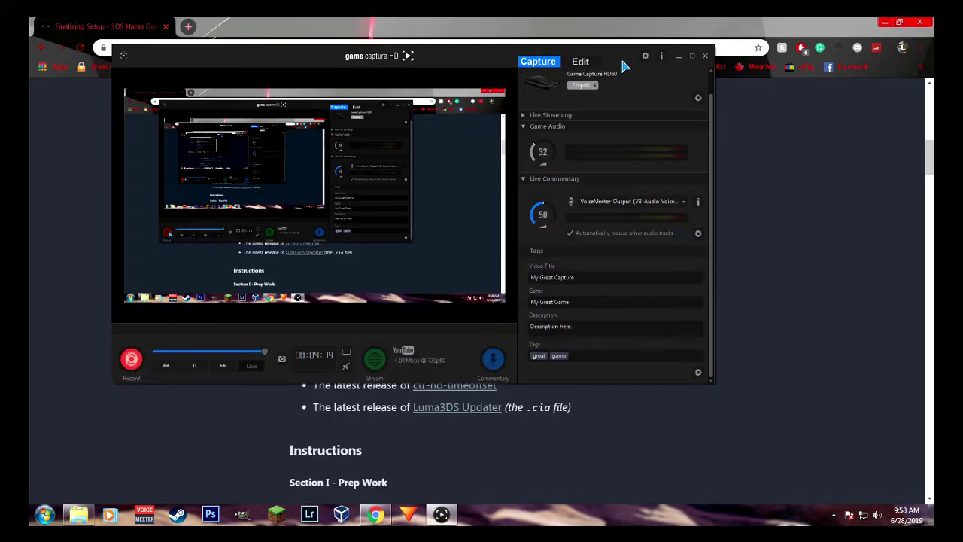
click(679, 57)
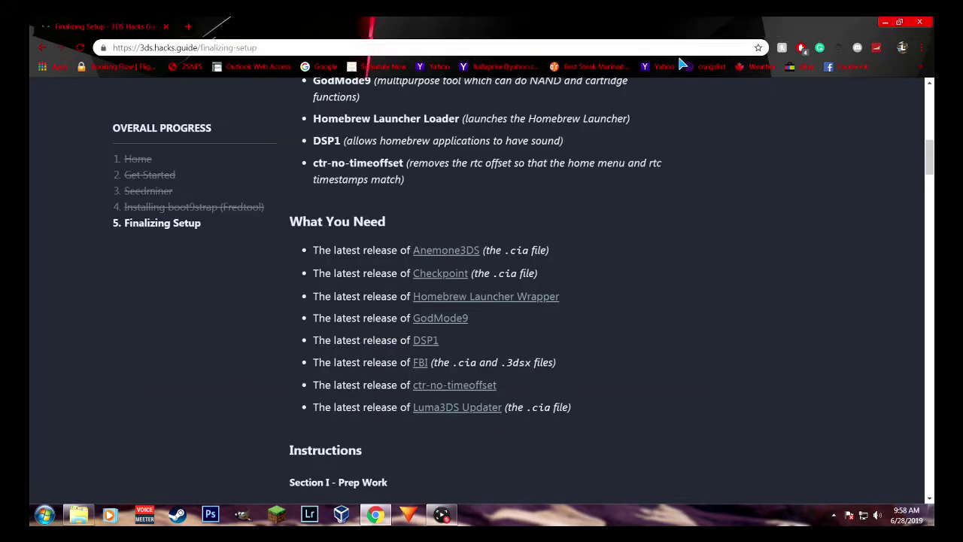
click(452, 251)
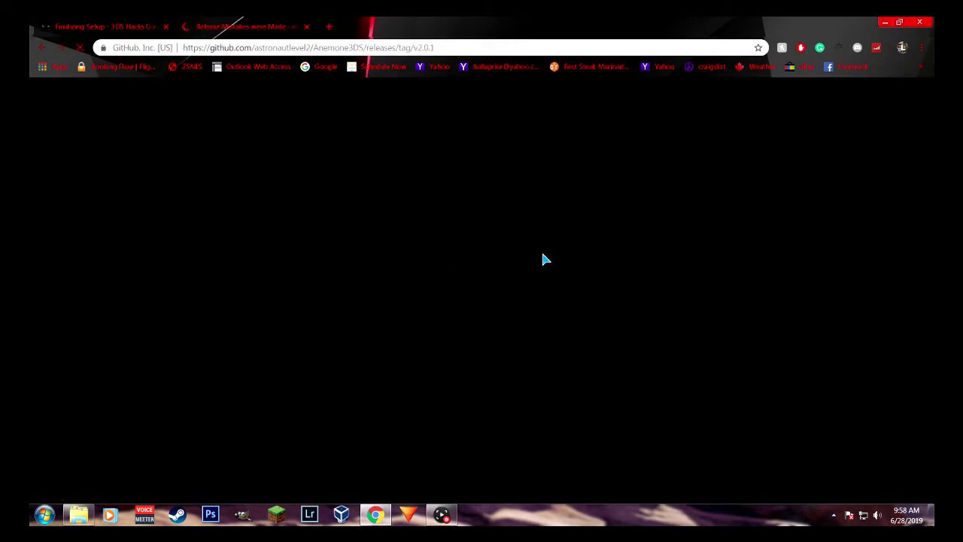
click(493, 279)
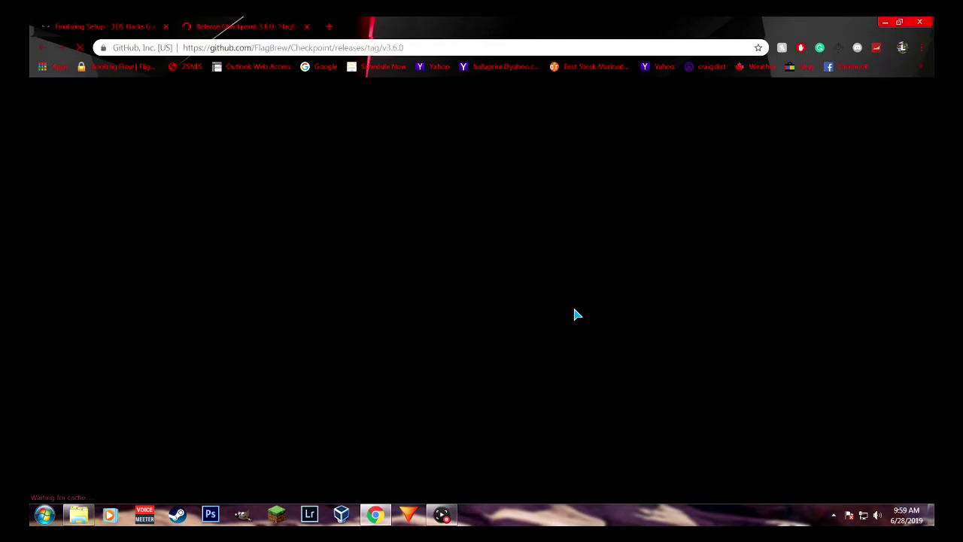
key(ctrl+Tab)
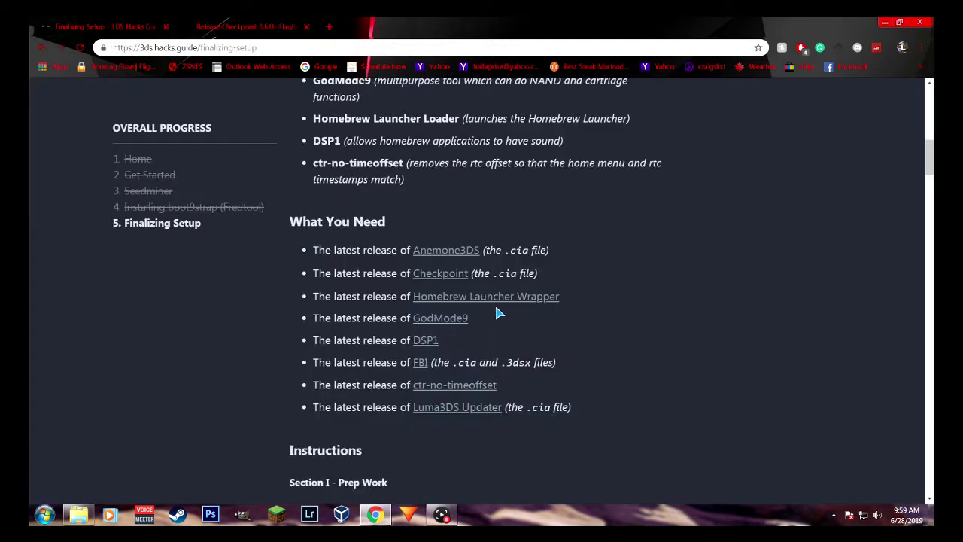
View the GodMode9 and DSP1 release pages from the guide, and close both to return to Finalizing Setup.
click(457, 319)
key(ctrl+Tab)
click(428, 337)
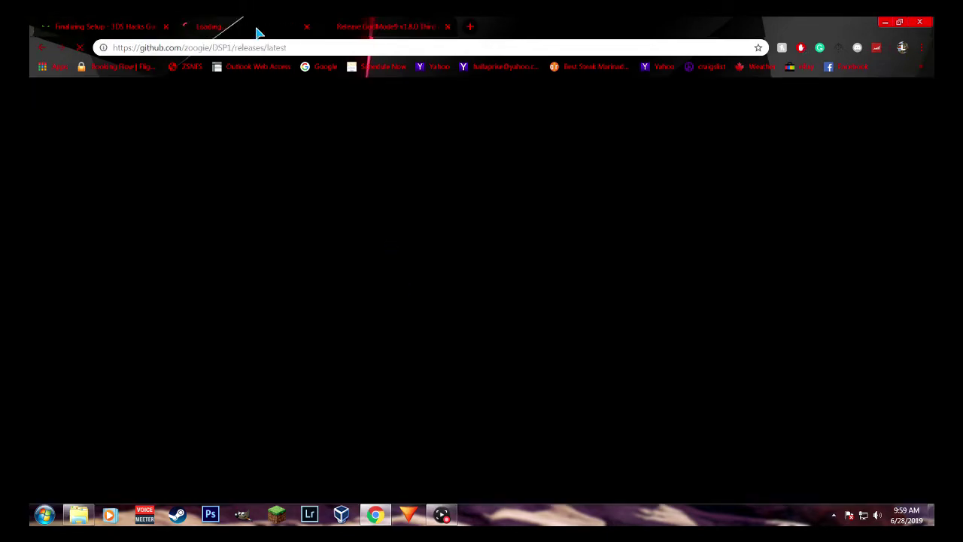
click(308, 27)
click(450, 32)
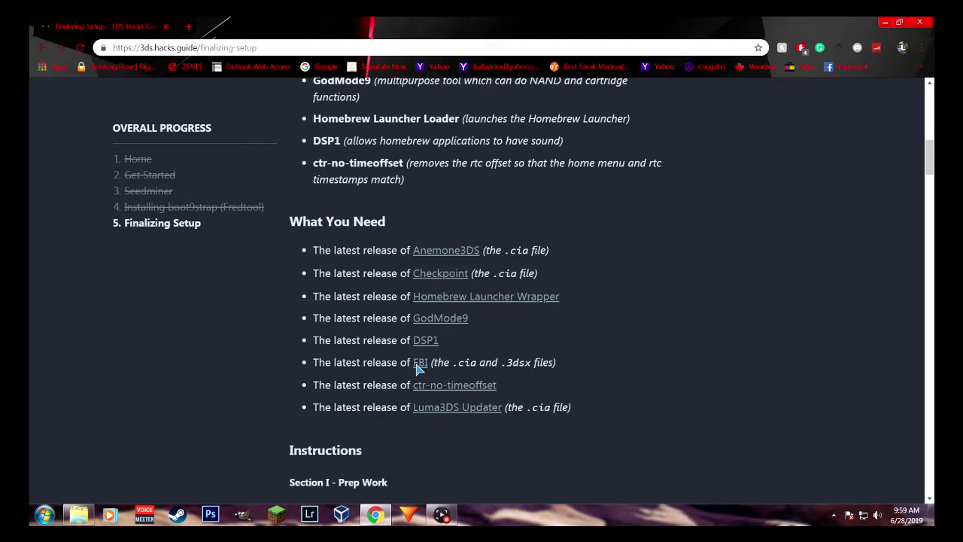
View the release pages for FBI, ctr-no-timeoffset and Luma3DS Updater from the guide's What You Need list.
click(419, 365)
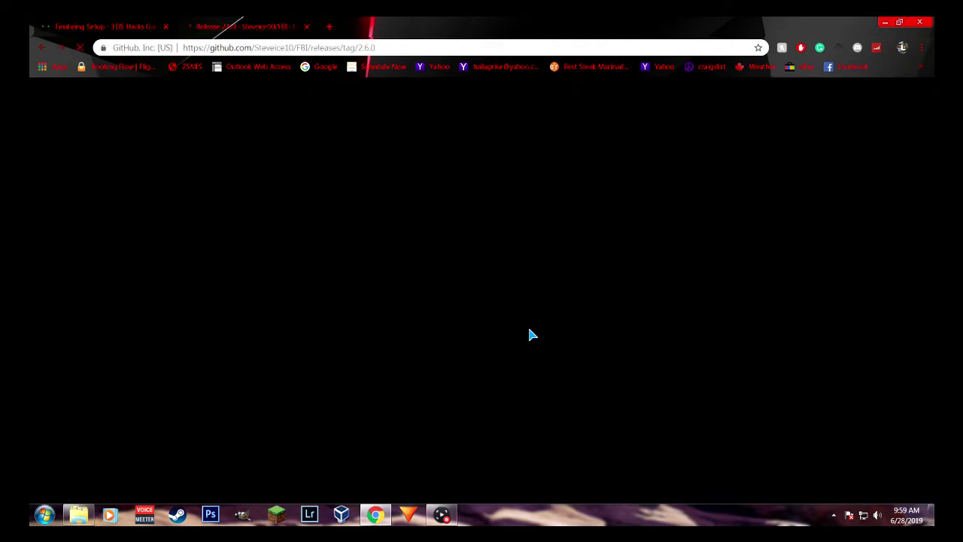
key(ctrl+w)
scroll(481, 199, down, 1)
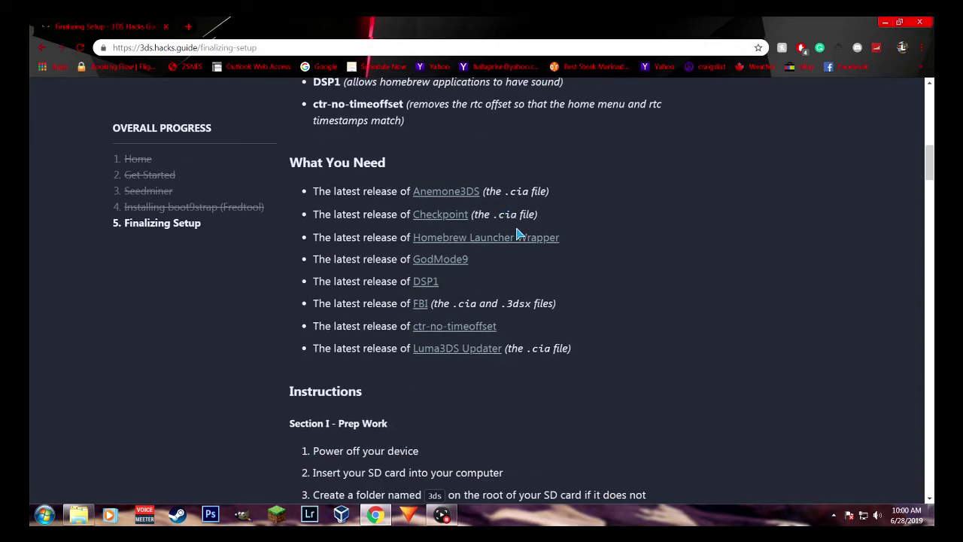
click(467, 328)
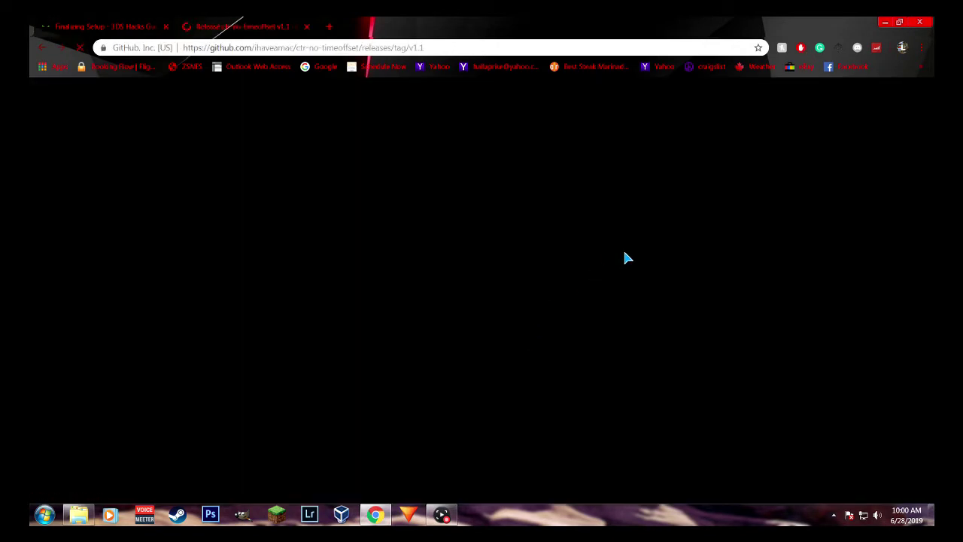
key(ctrl+w)
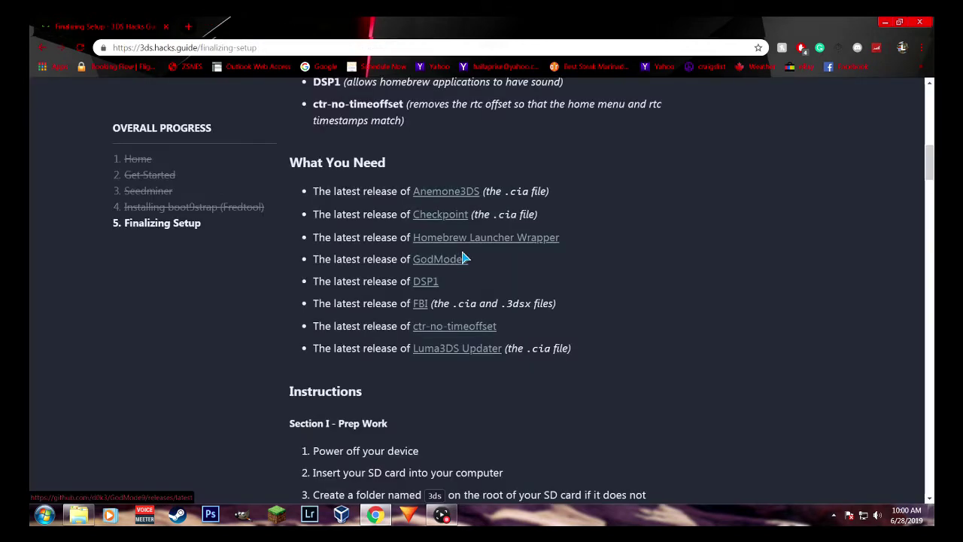
click(483, 350)
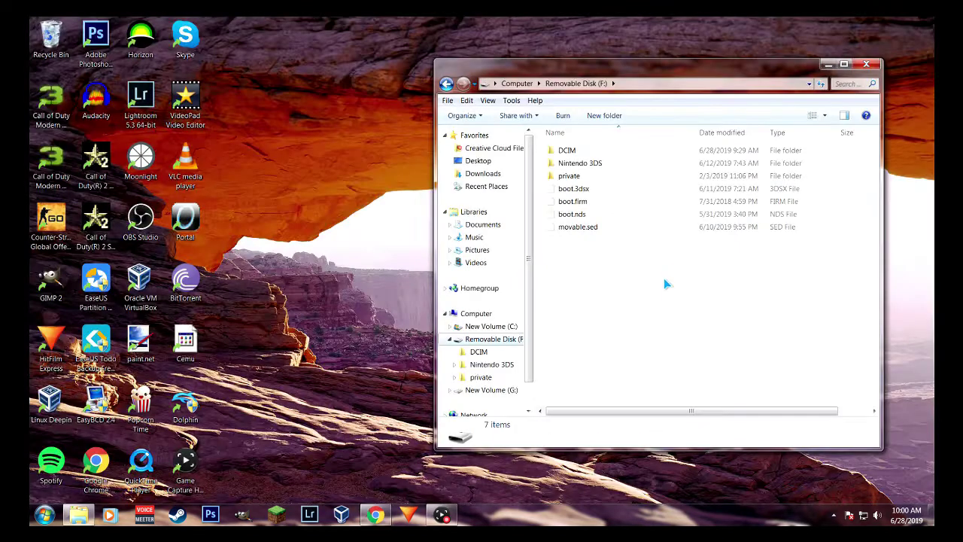
Create a folder named 3ds in the root of Removable Disk (F:).
right_click(664, 279)
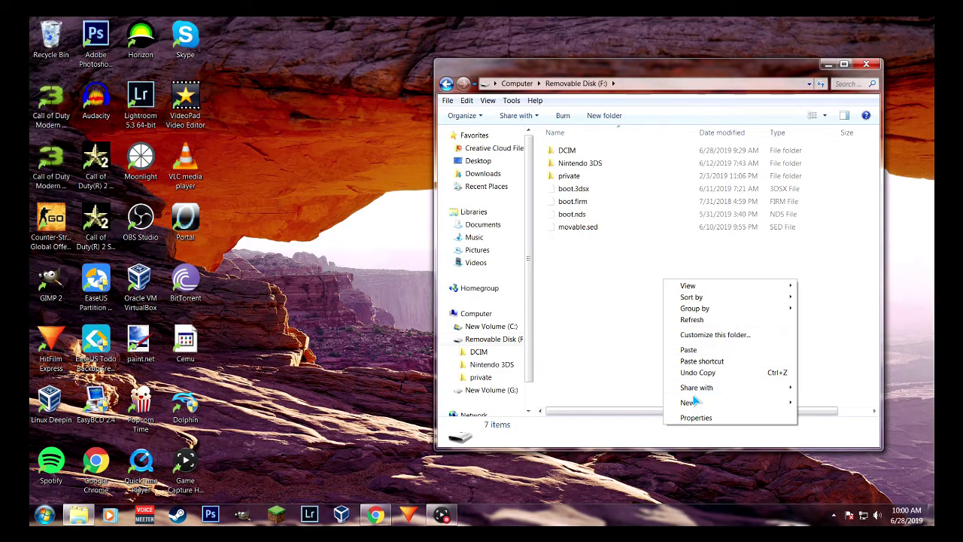
mouse_move(750, 407)
click(847, 404)
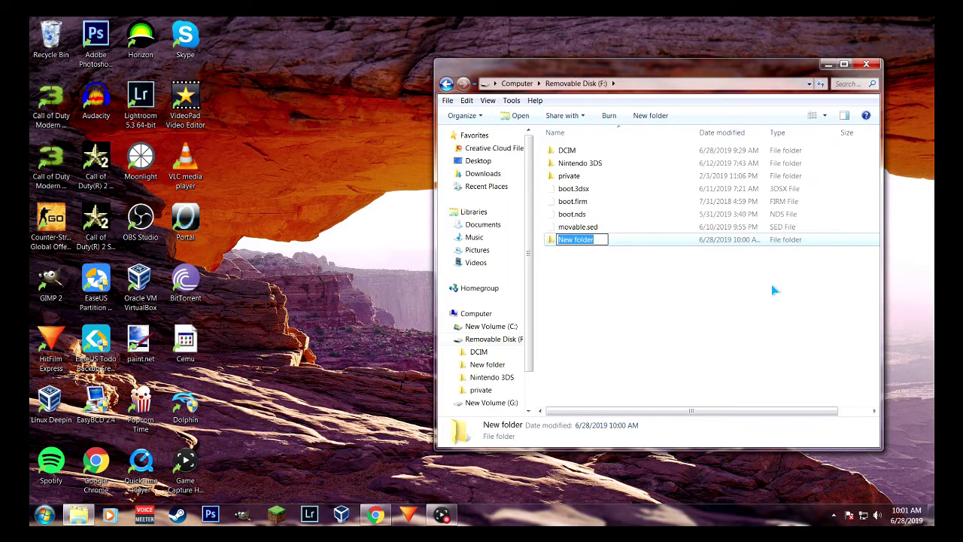
key(BackSpace)
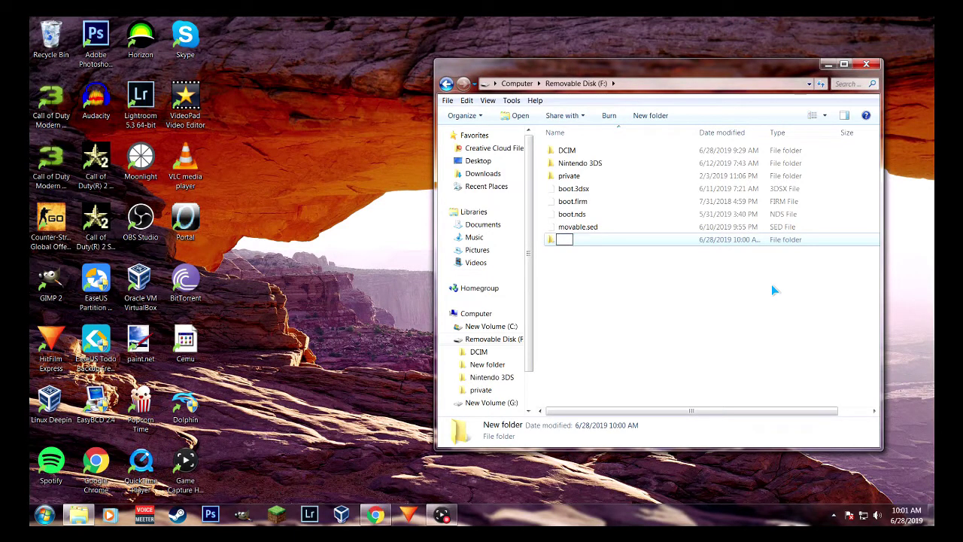
key(Return)
Create a folder named cias in the root of Removable Disk (F:).
key(ctrl+shift+n)
key(BackSpace)
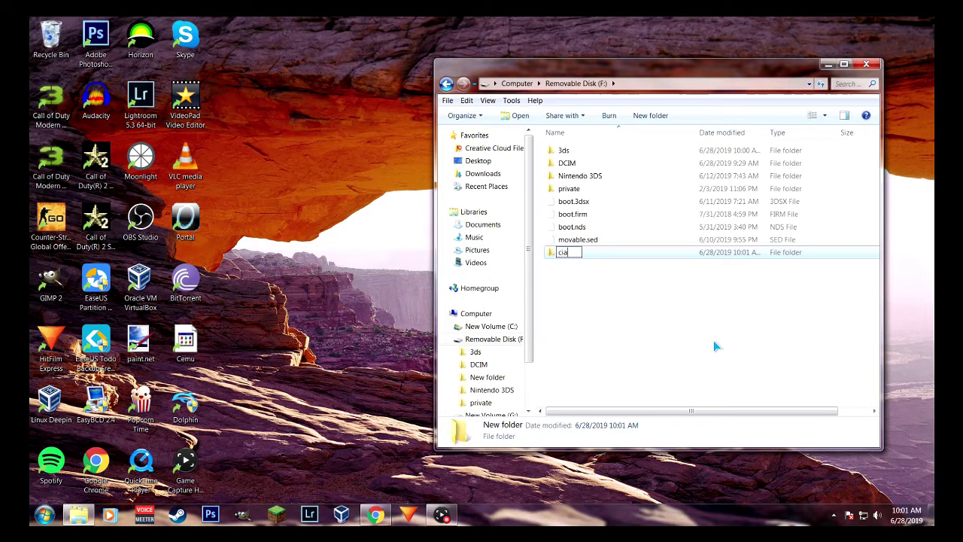
key(Return)
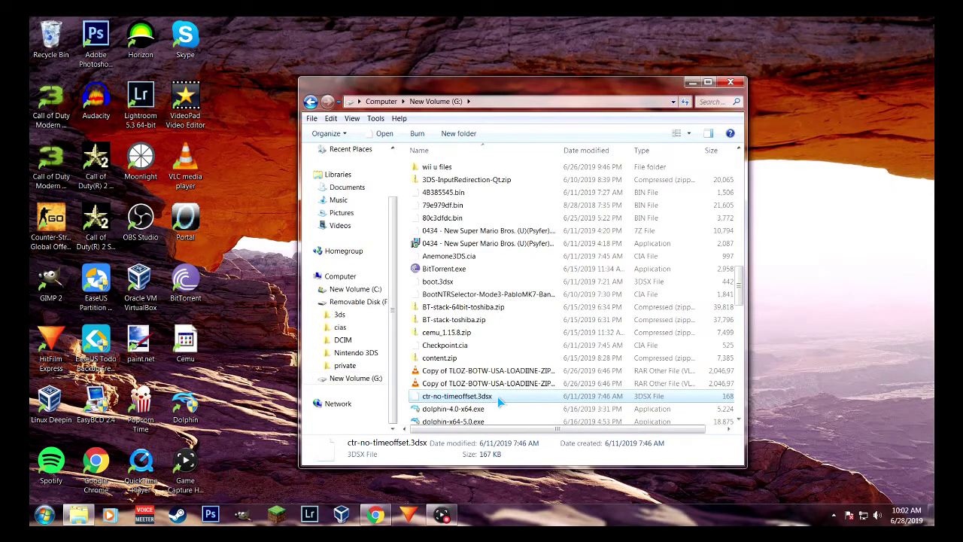
Copy ctr-no-timeoffset.3dsx from New Volume (G:) to the root of Removable Disk (F:), and check the guide's Prep Work copy list.
drag(498, 402, 359, 300)
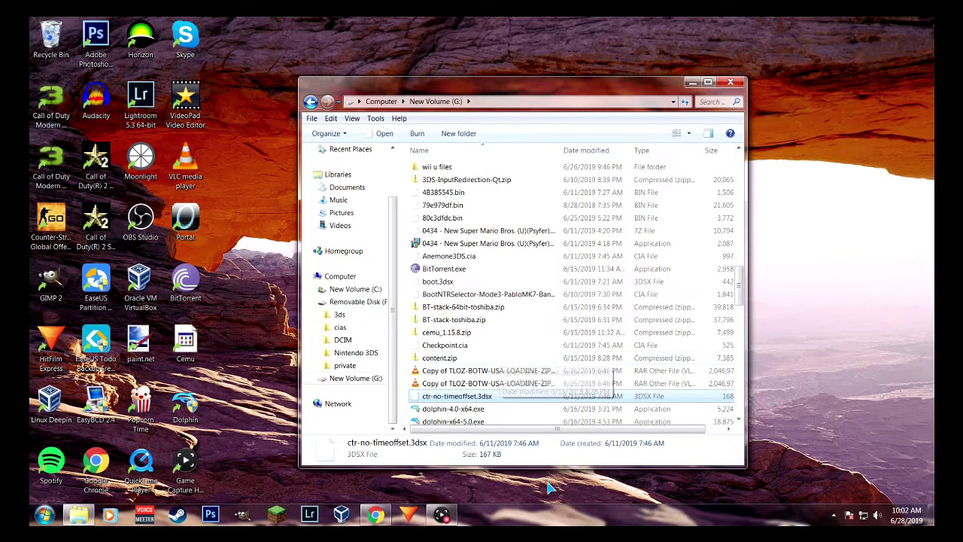
click(375, 515)
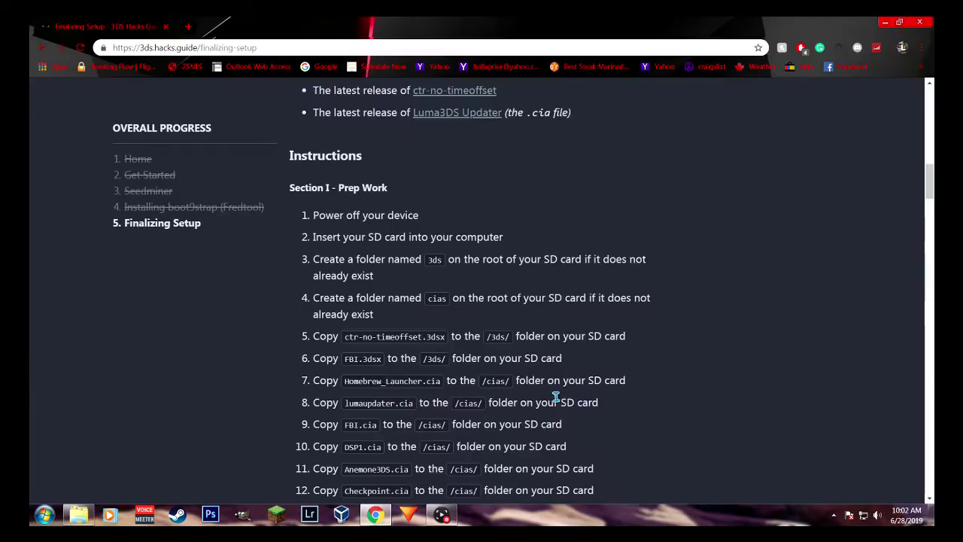
scroll(558, 395, down, 1)
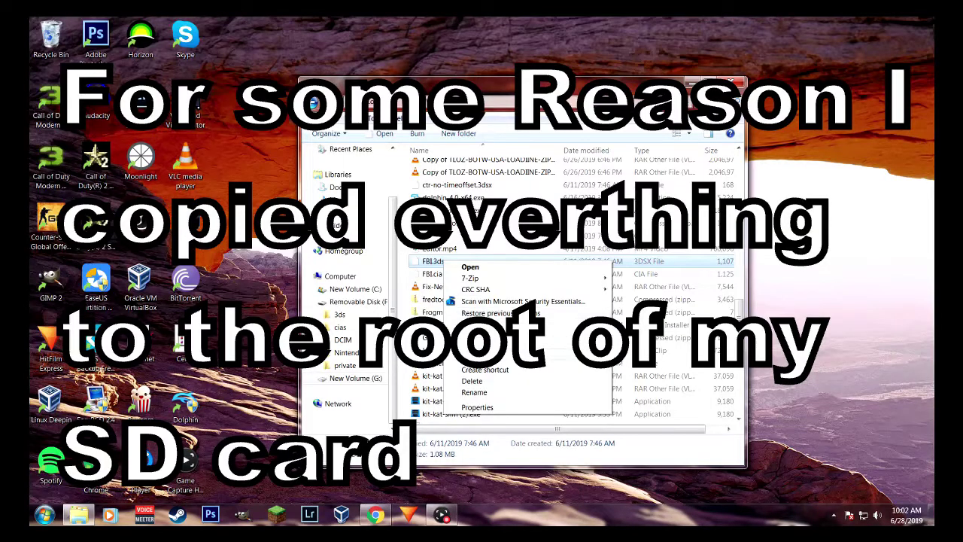
Paste the copied FBI.3dsx into the root of Removable Disk (F:).
click(358, 301)
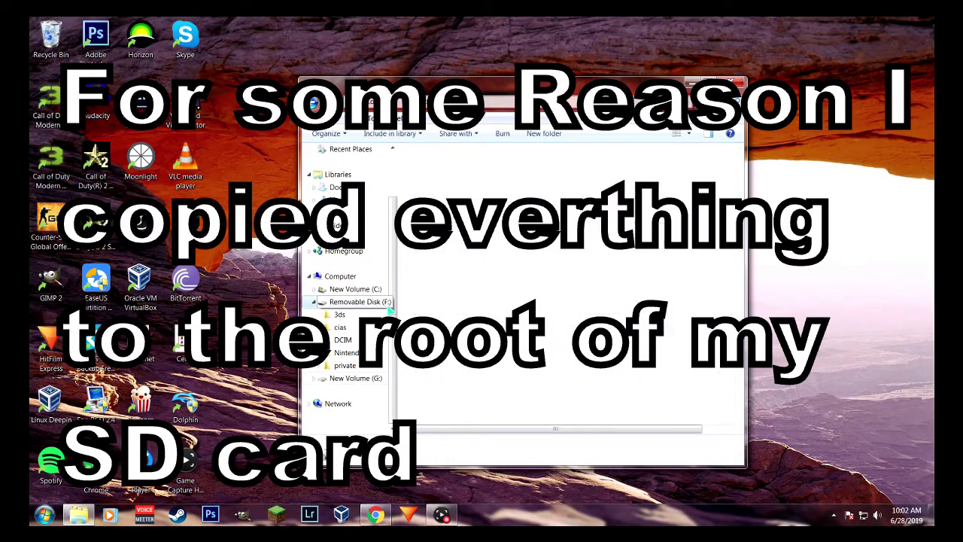
right_click(483, 328)
click(519, 394)
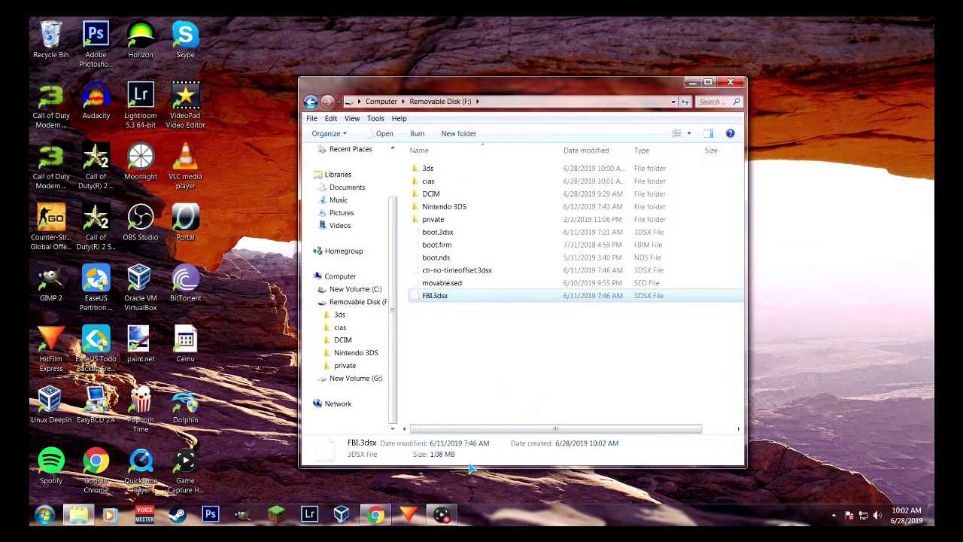
Paste the next copied file into the root of Removable Disk (F:), alongside FBI.3dsx.
click(481, 338)
right_click(482, 336)
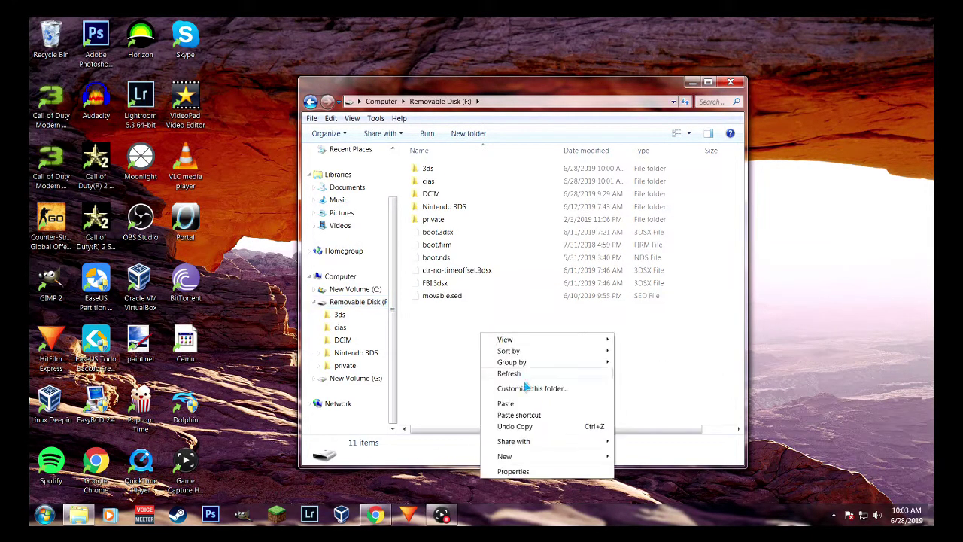
click(523, 410)
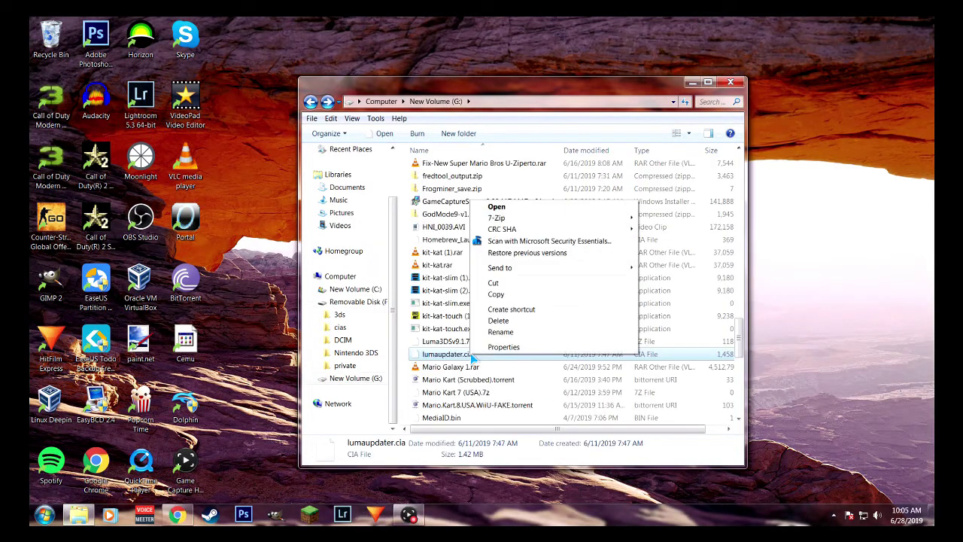
Copy lumaupdater.cia, FBI.cia, DSP1.cia and Anemone3DS.cia from New Volume (G:) into the cias folder on Removable Disk (F:).
click(506, 296)
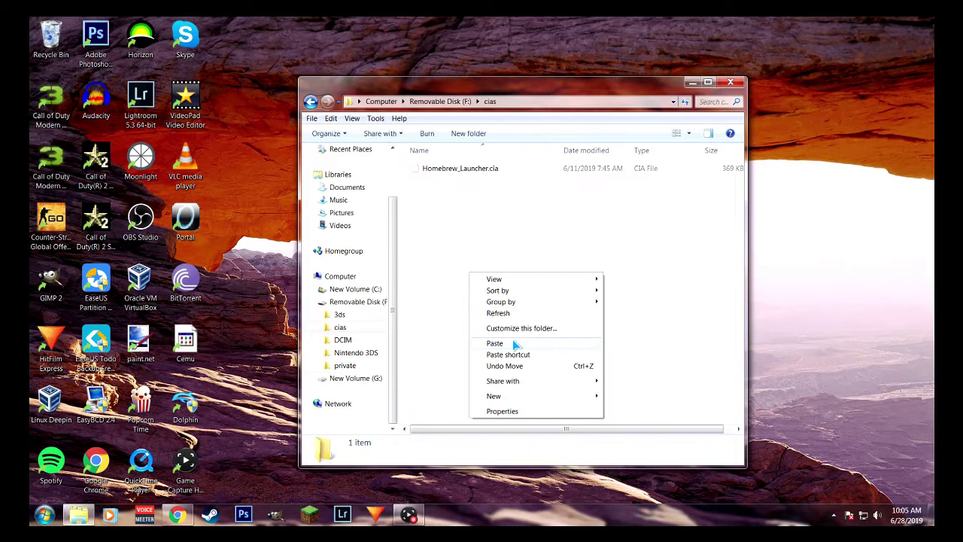
click(511, 341)
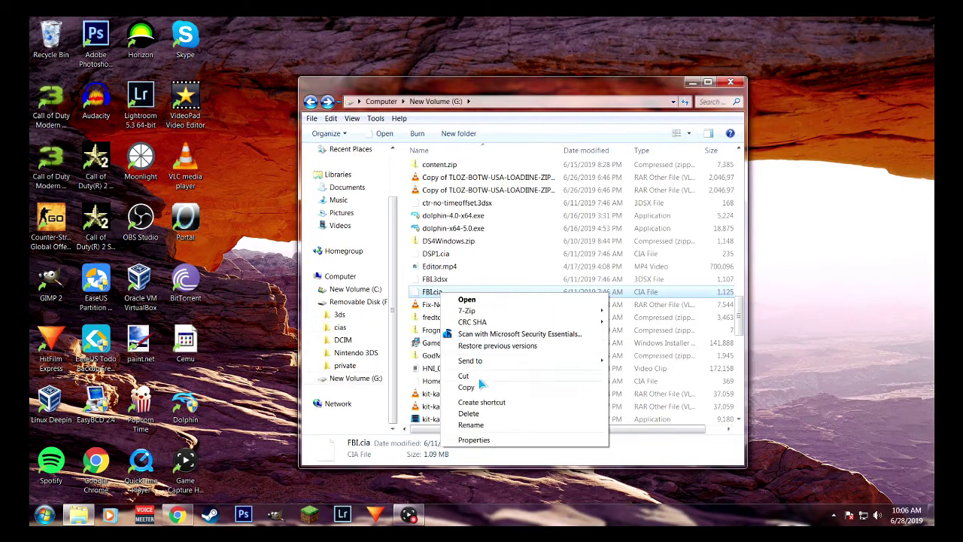
click(466, 387)
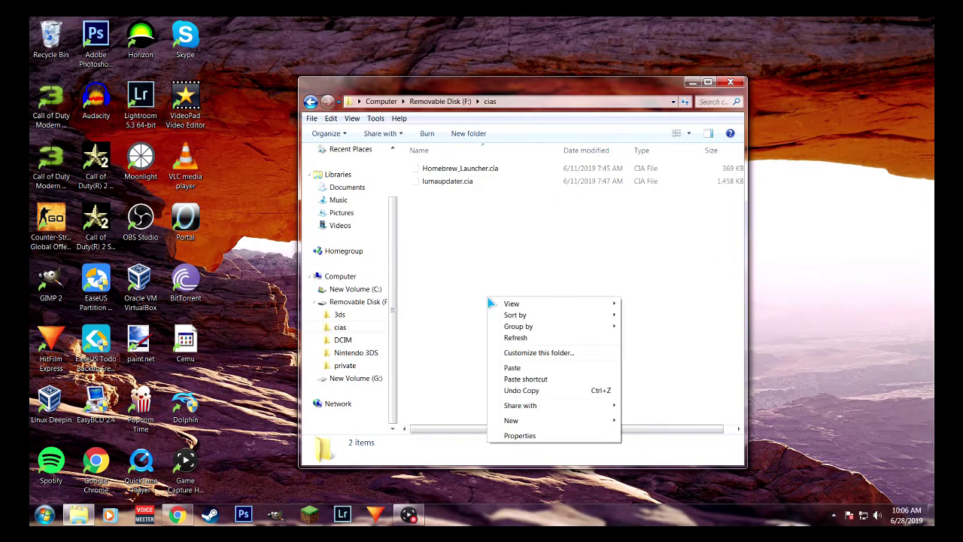
click(525, 366)
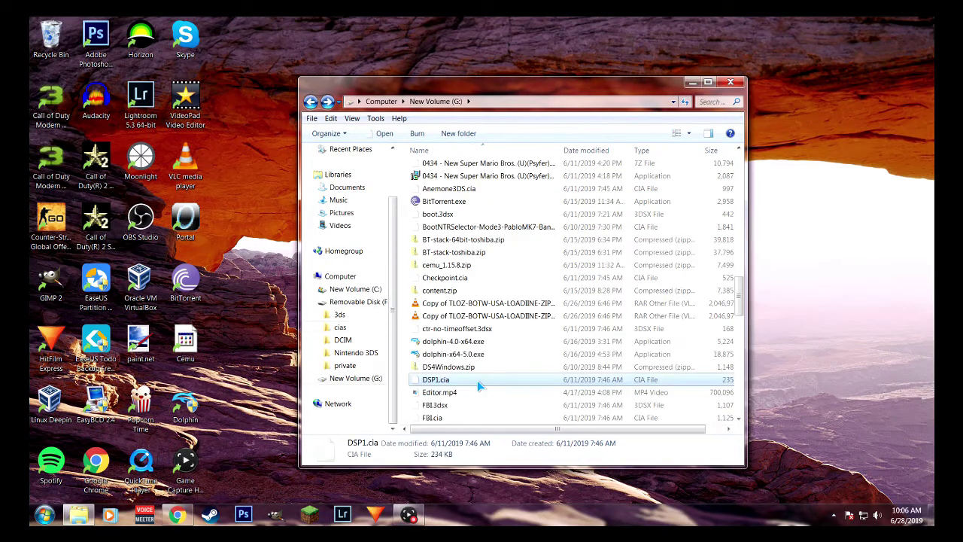
drag(477, 385, 359, 331)
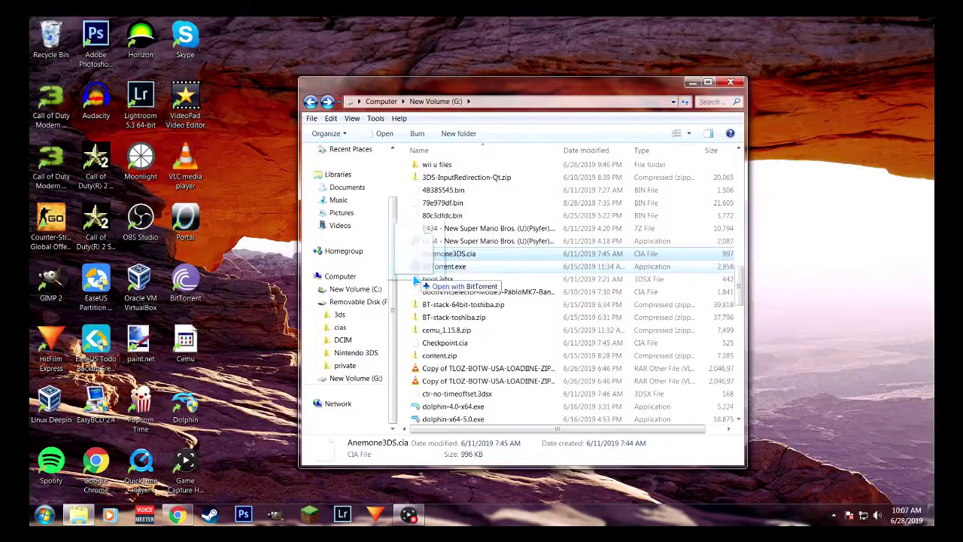
drag(410, 277, 361, 330)
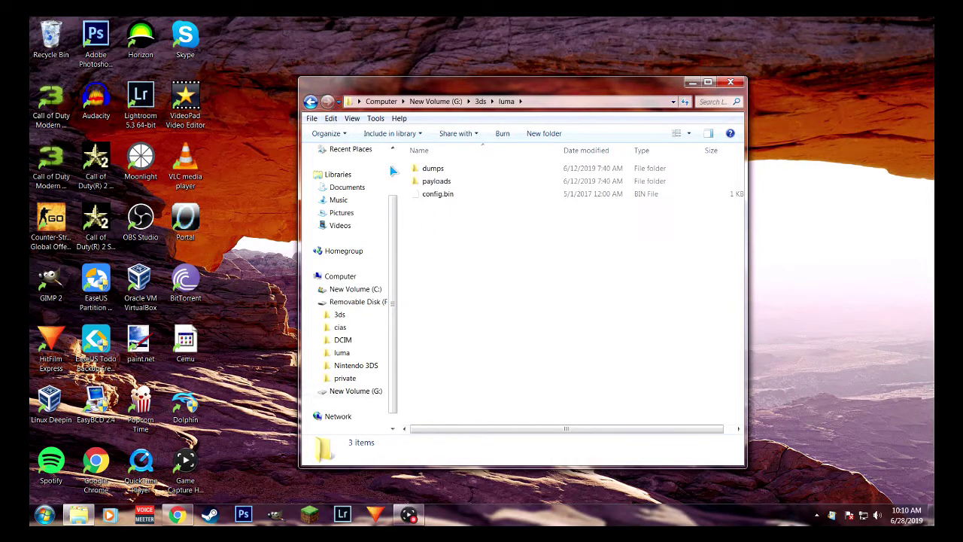
right_click(510, 265)
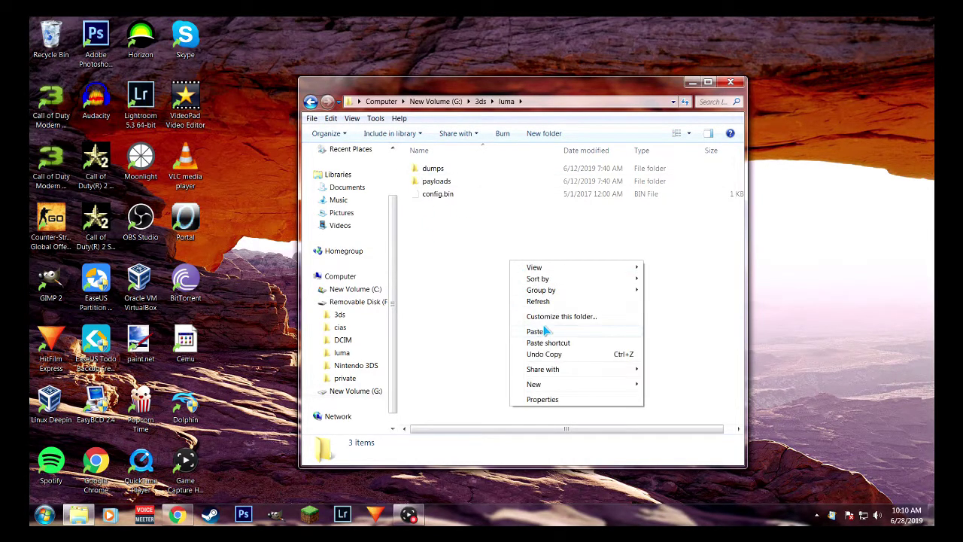
click(714, 250)
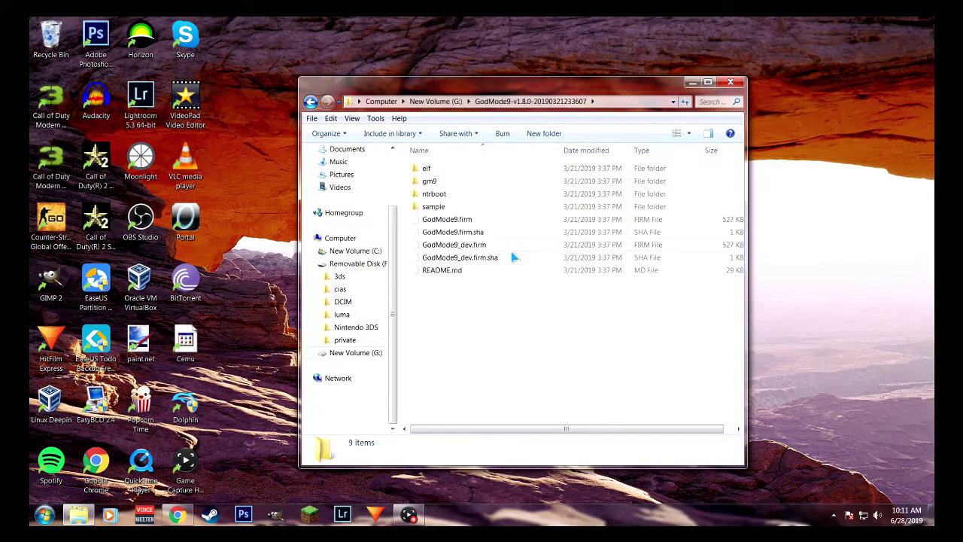
Locate GodMode9.firm and the gm9 folder in the extracted GodMode9 folder, and check the guide for their SD card destinations.
click(485, 220)
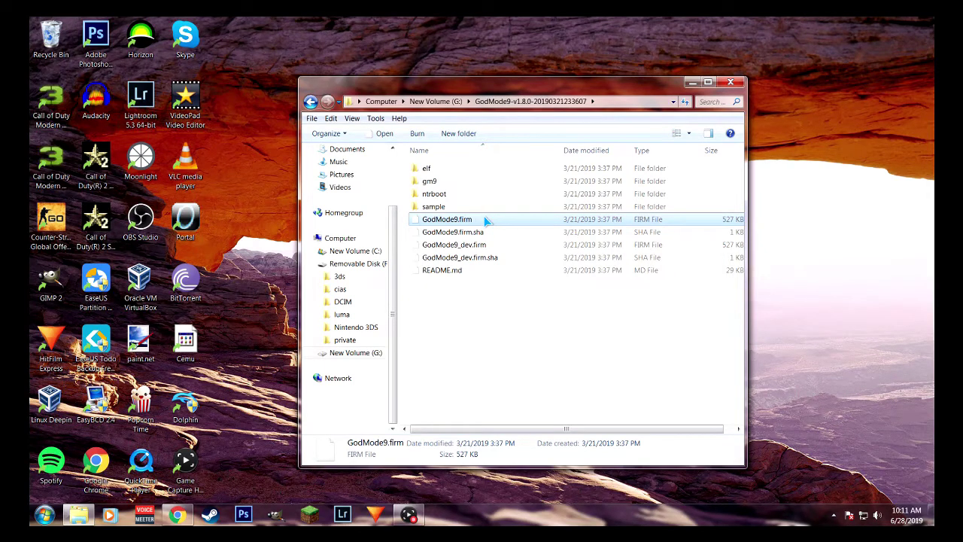
right_click(485, 220)
click(421, 329)
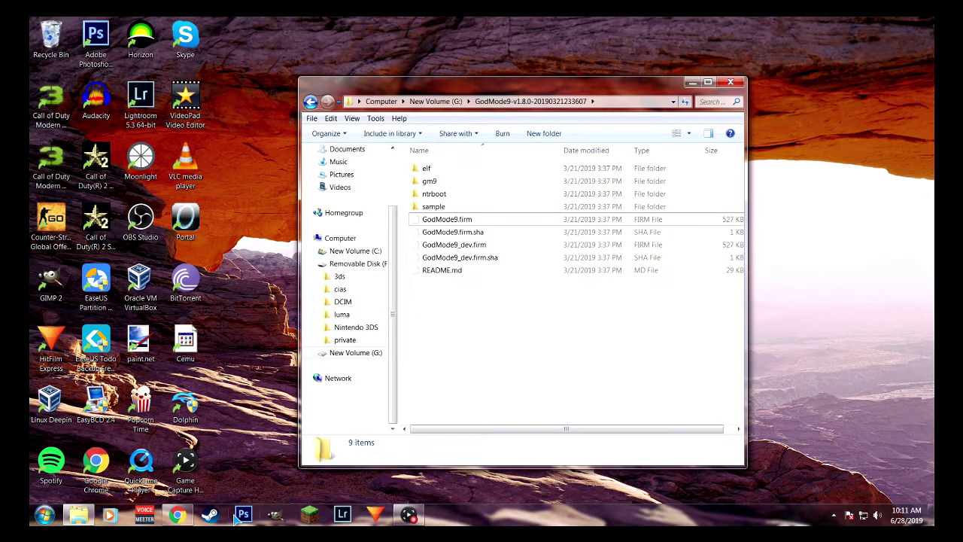
click(178, 515)
scroll(510, 370, down, 3)
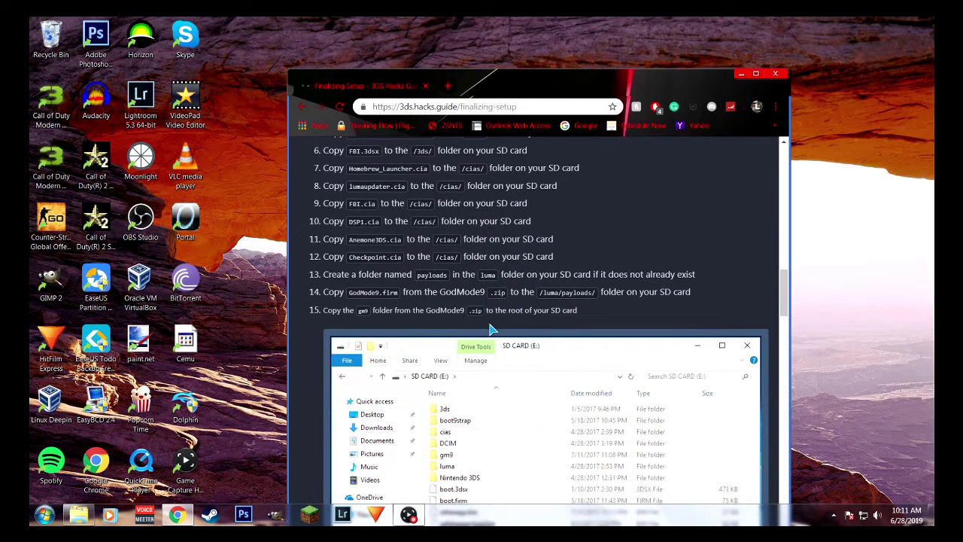
drag(590, 79, 644, 347)
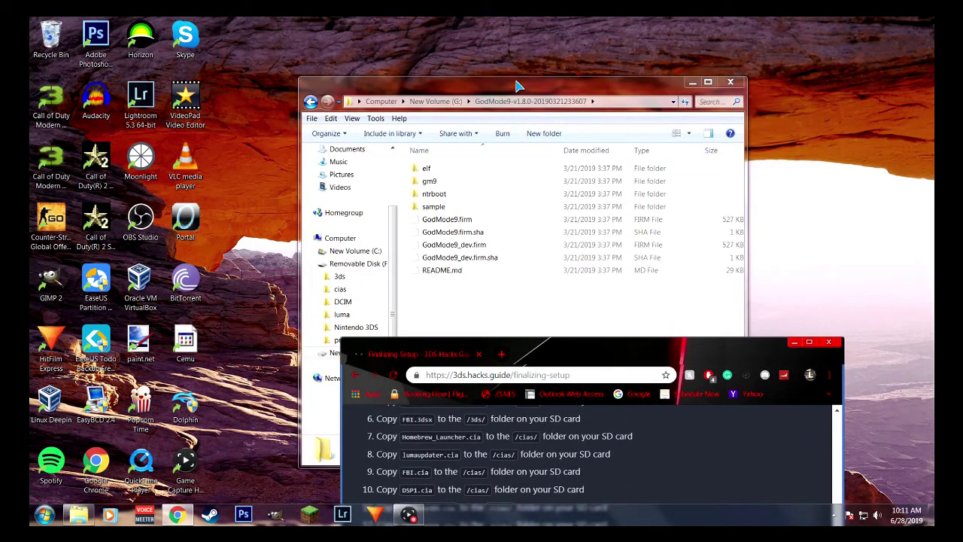
click(793, 342)
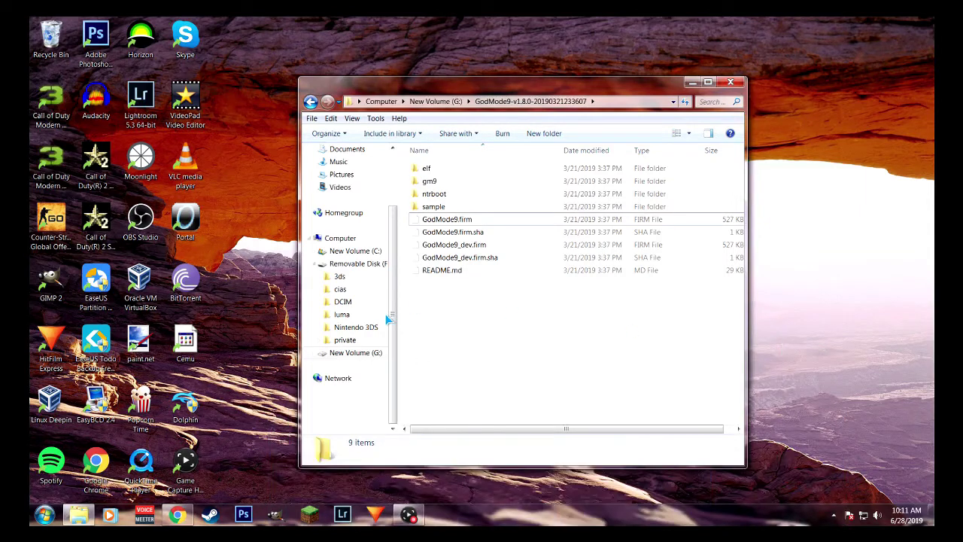
click(442, 184)
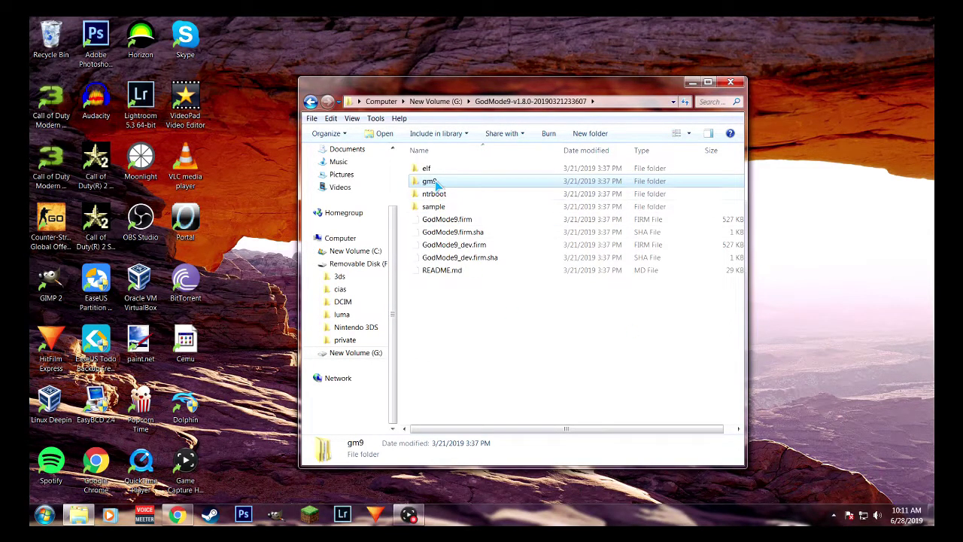
key(BackSpace)
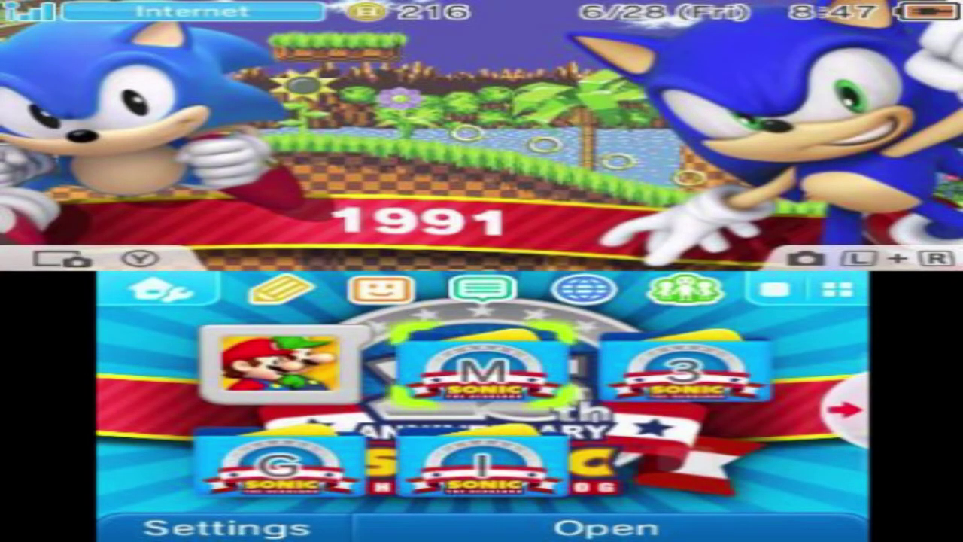
Open the I folder on the 3DS HOME Menu and launch Download Play from it.
click(481, 462)
click(605, 526)
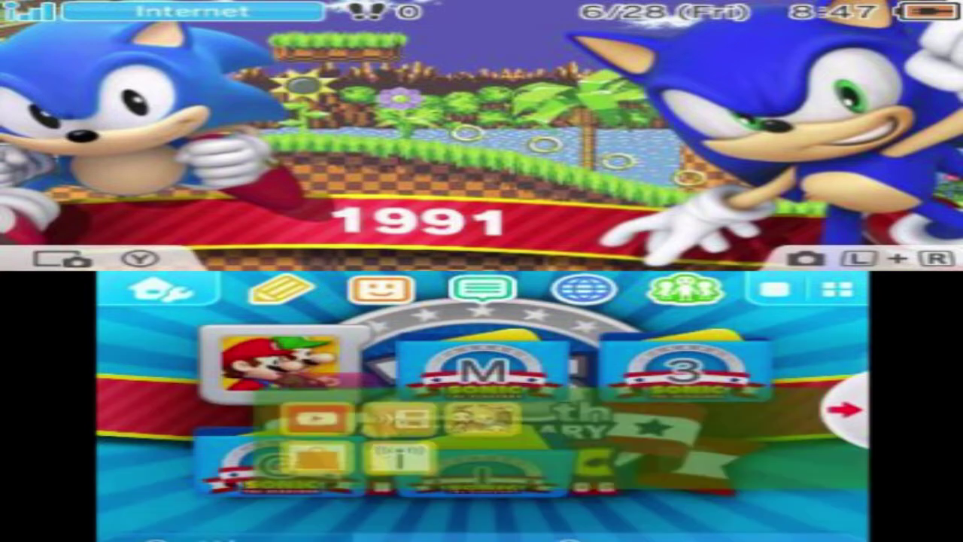
click(353, 393)
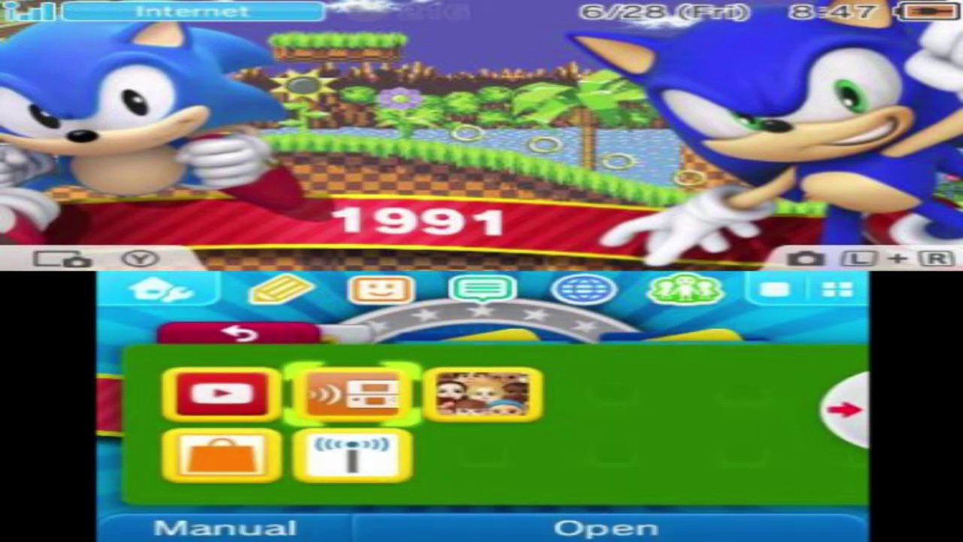
click(606, 527)
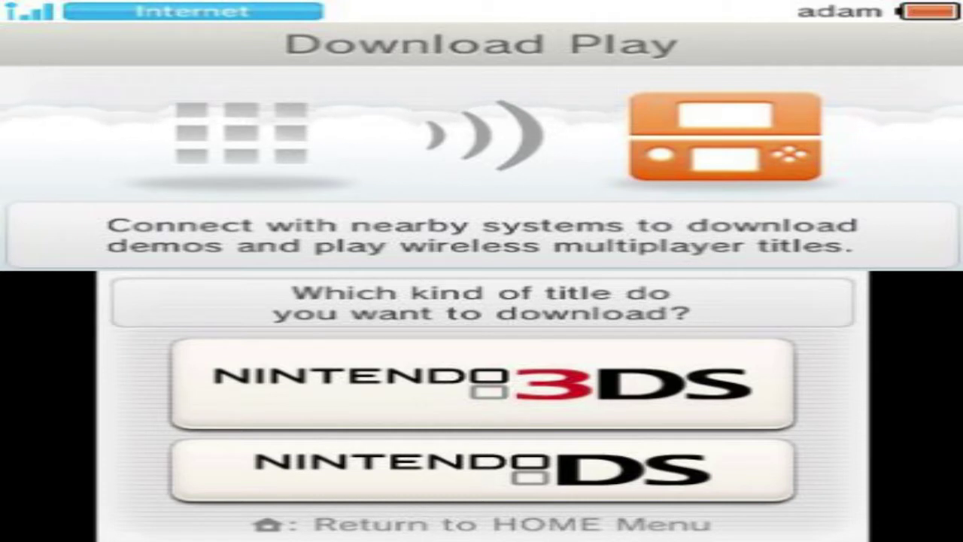
Bring up the Rosalina menu over Download Play and switch the hb. title to the current app in the miscellaneous options.
key(l+Down+Select)
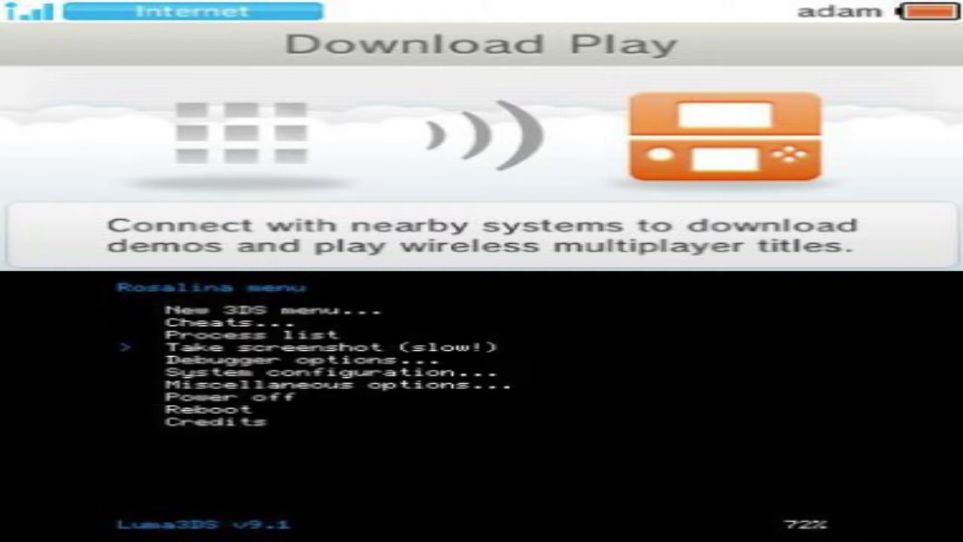
key(Down)
key(Down)
key(Down)
key(a)
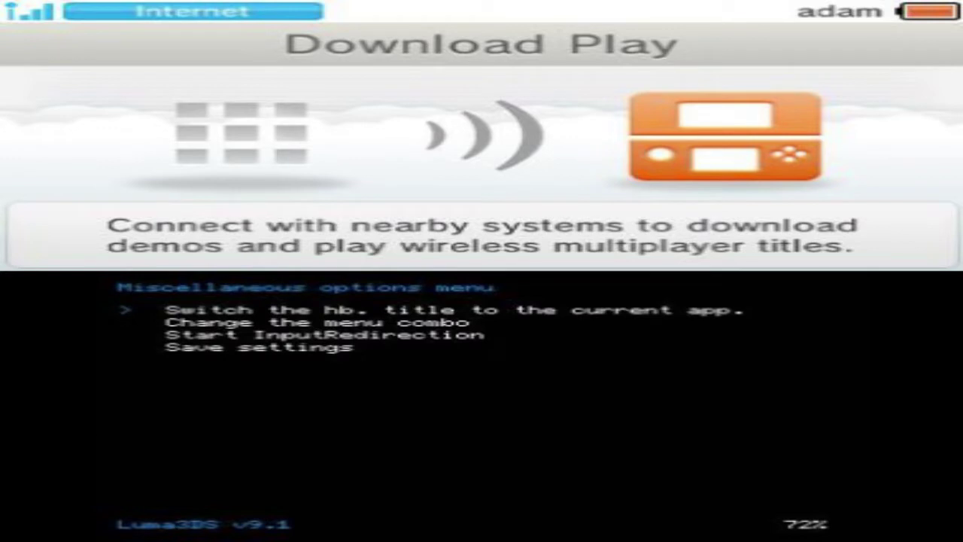
key(a)
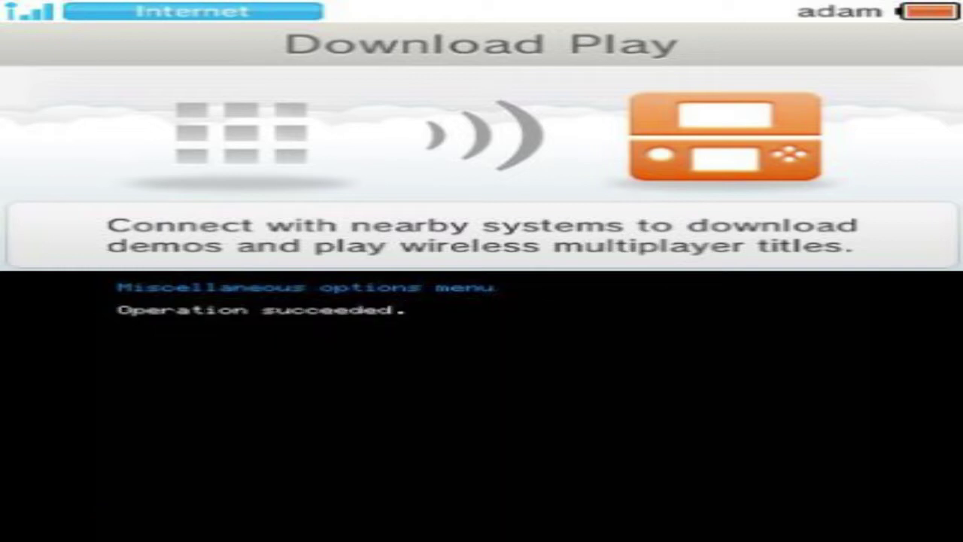
Leave the Rosalina menu, return to the HOME Menu and close the suspended Download Play software.
key(b)
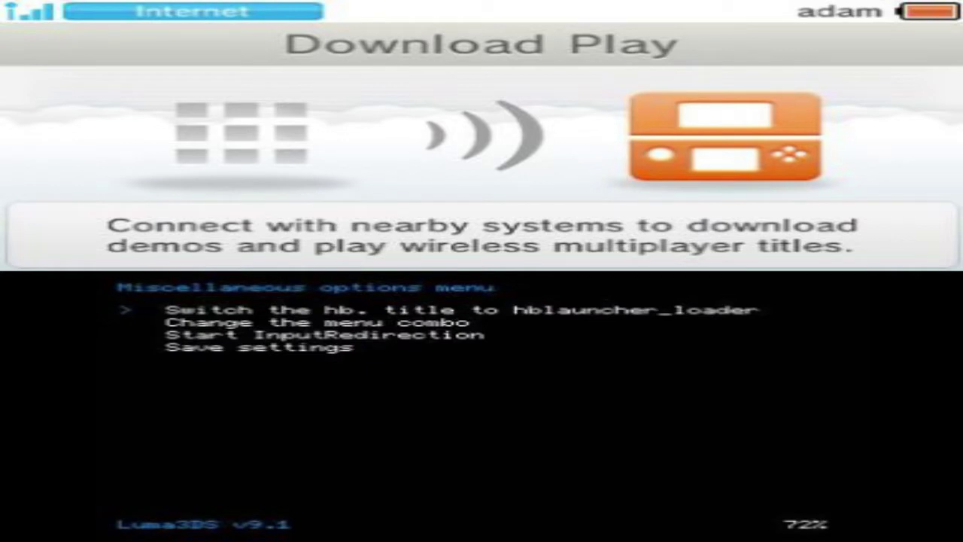
key(b)
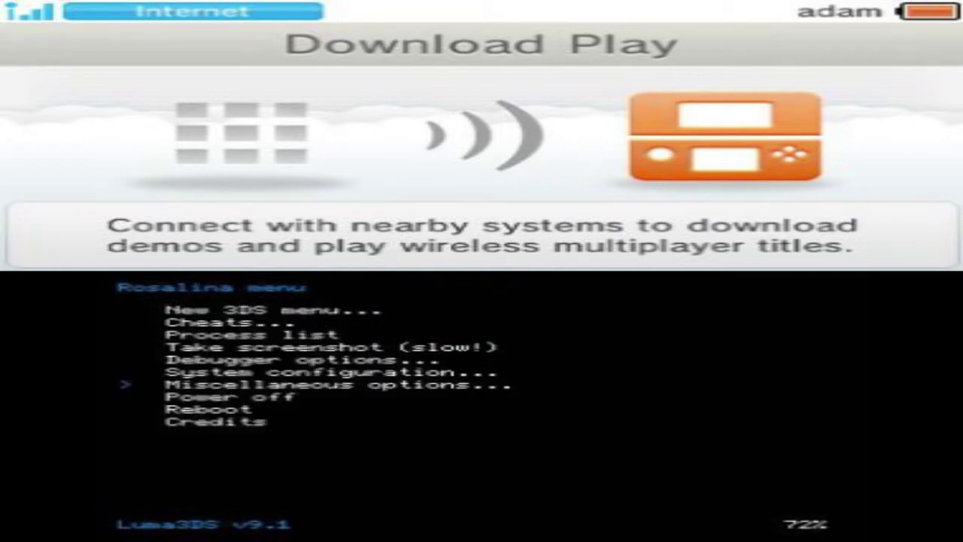
key(b)
key(Home)
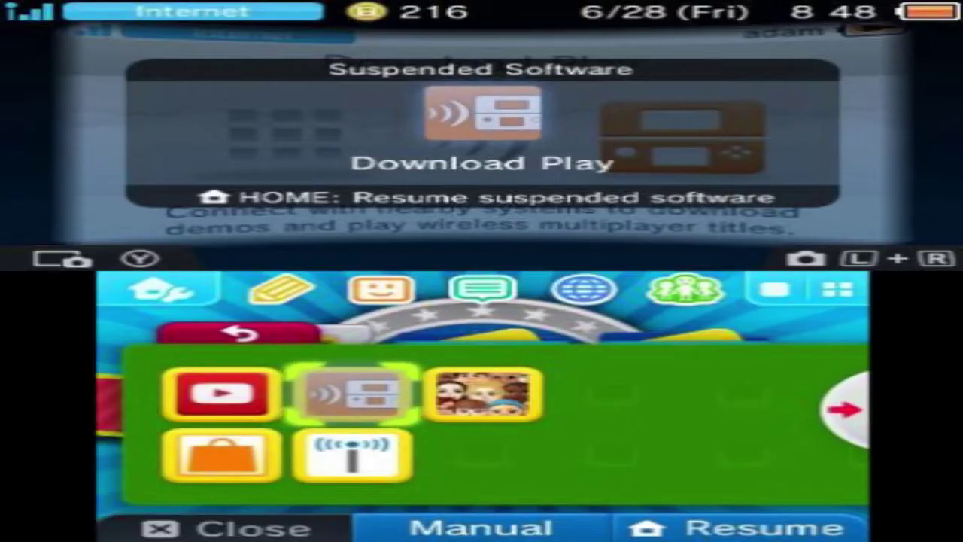
key(x)
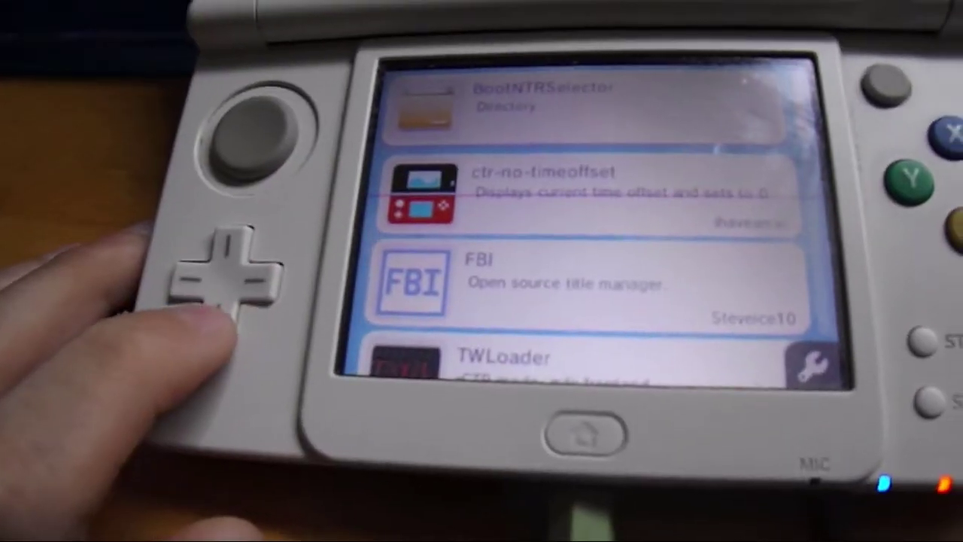
key(Down)
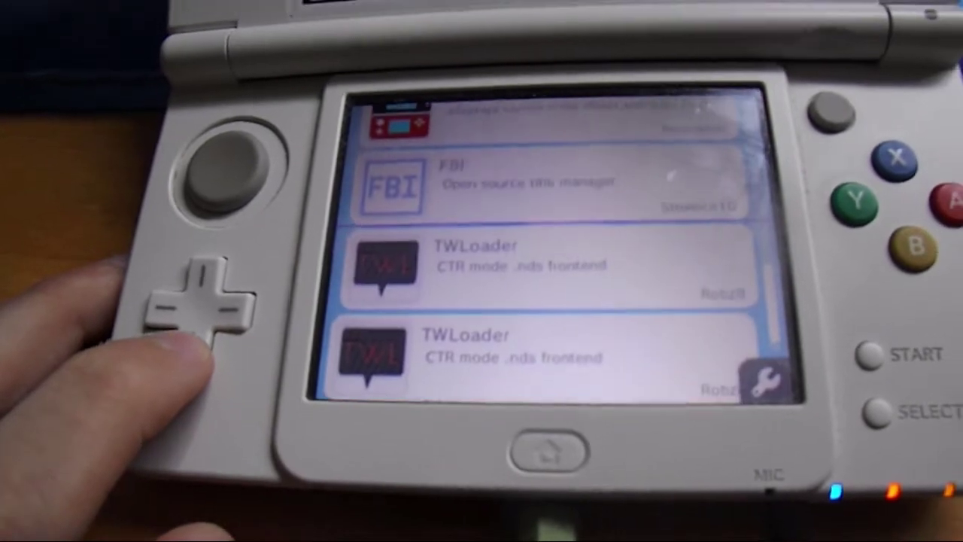
key(Up)
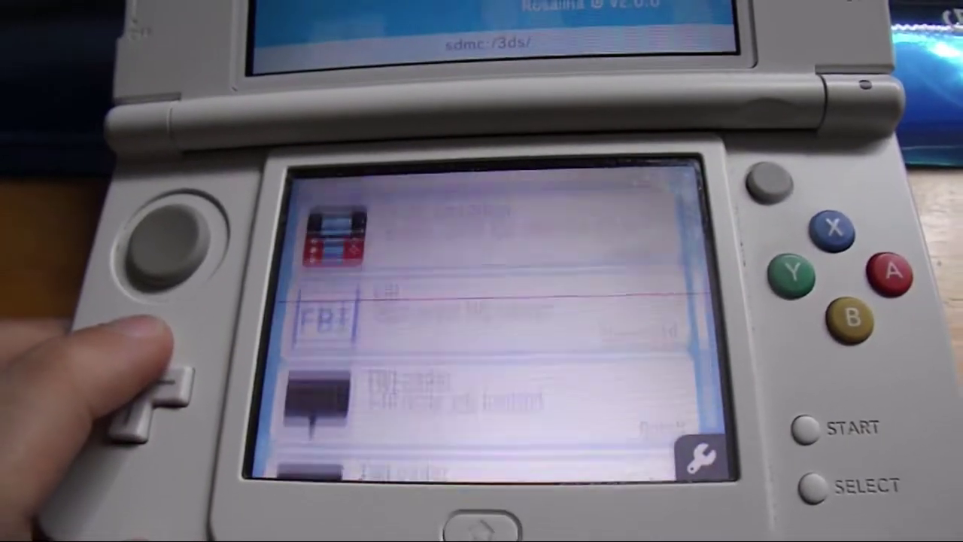